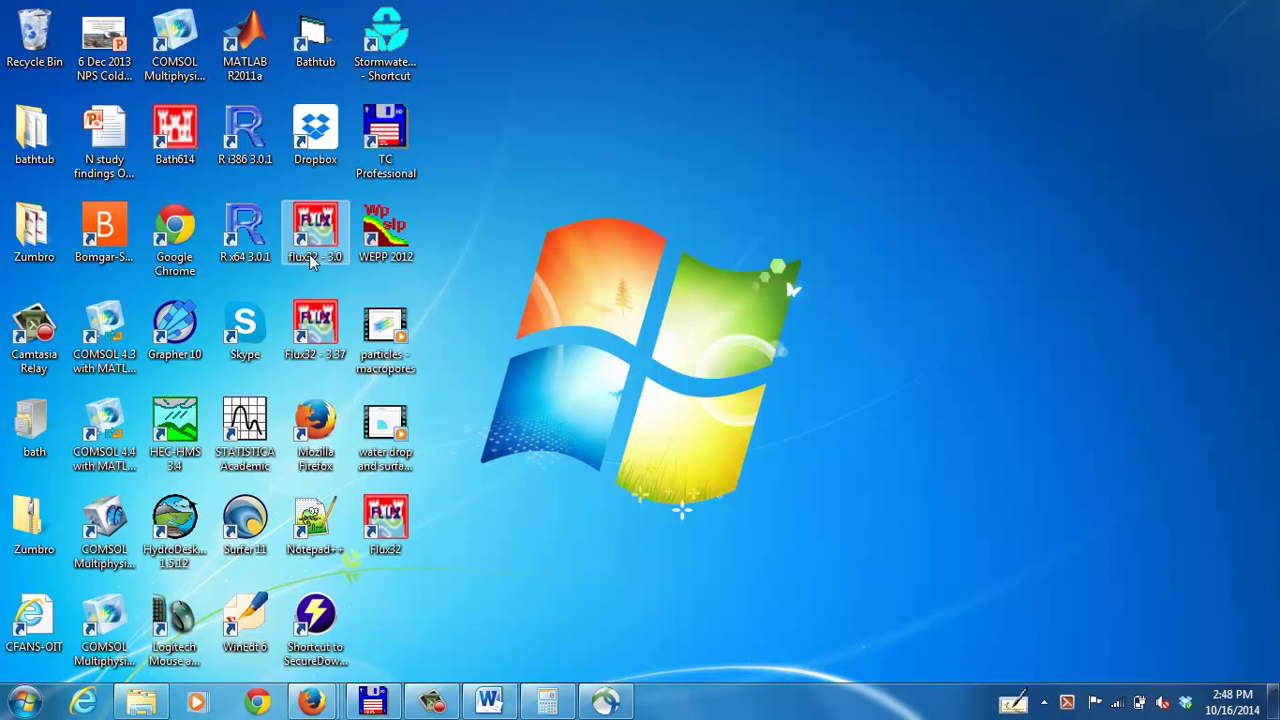
Launch Flux32 version 3.0, accept the welcome disclaimer, and maximize the main window
double_click(323, 229)
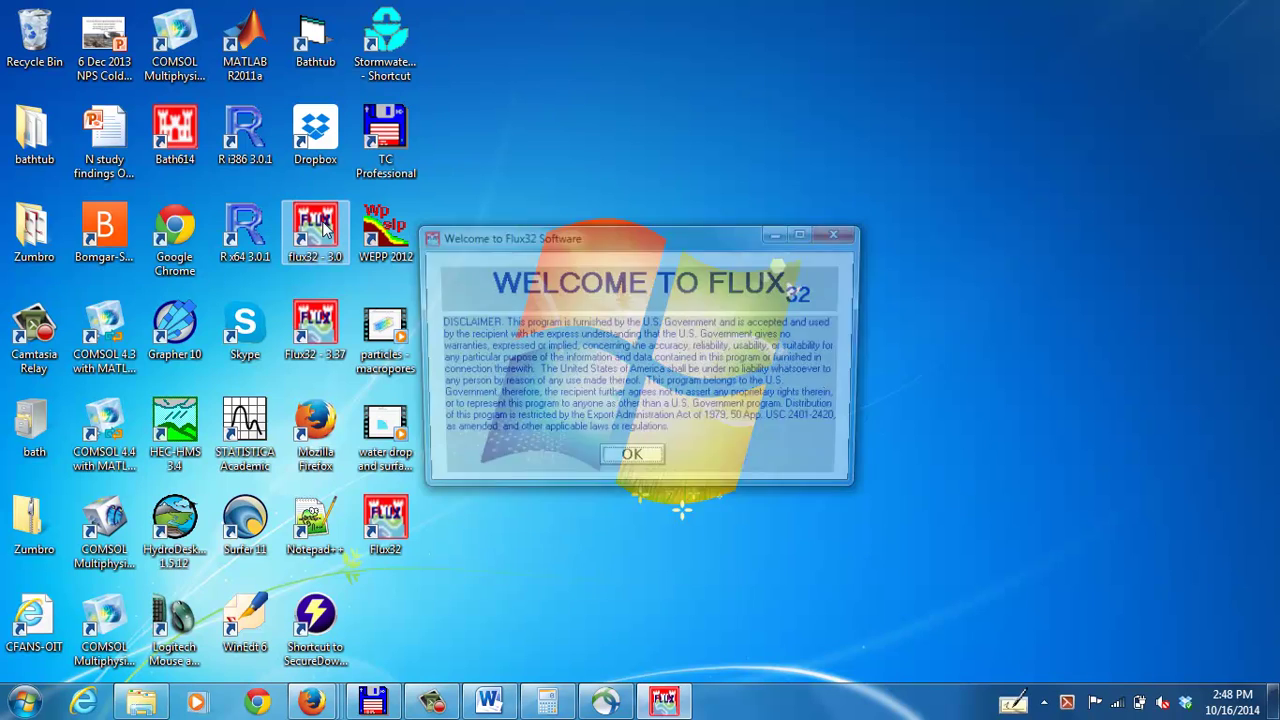
click(630, 470)
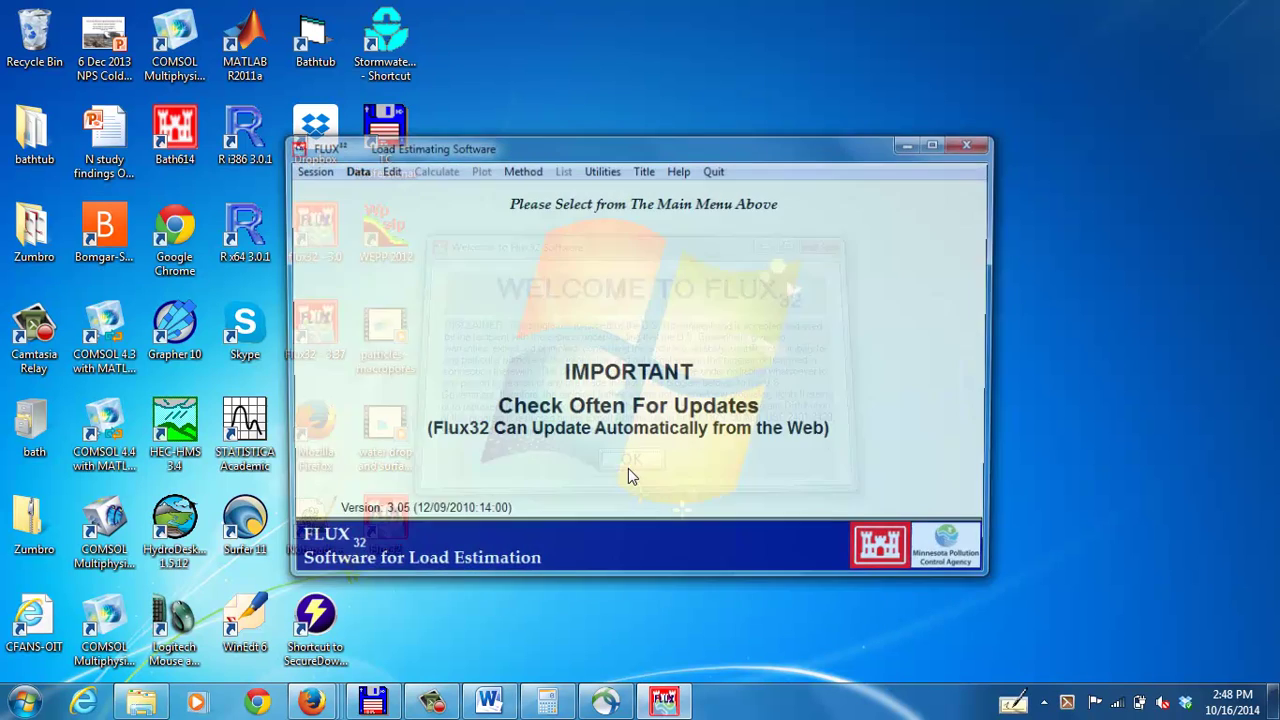
click(939, 144)
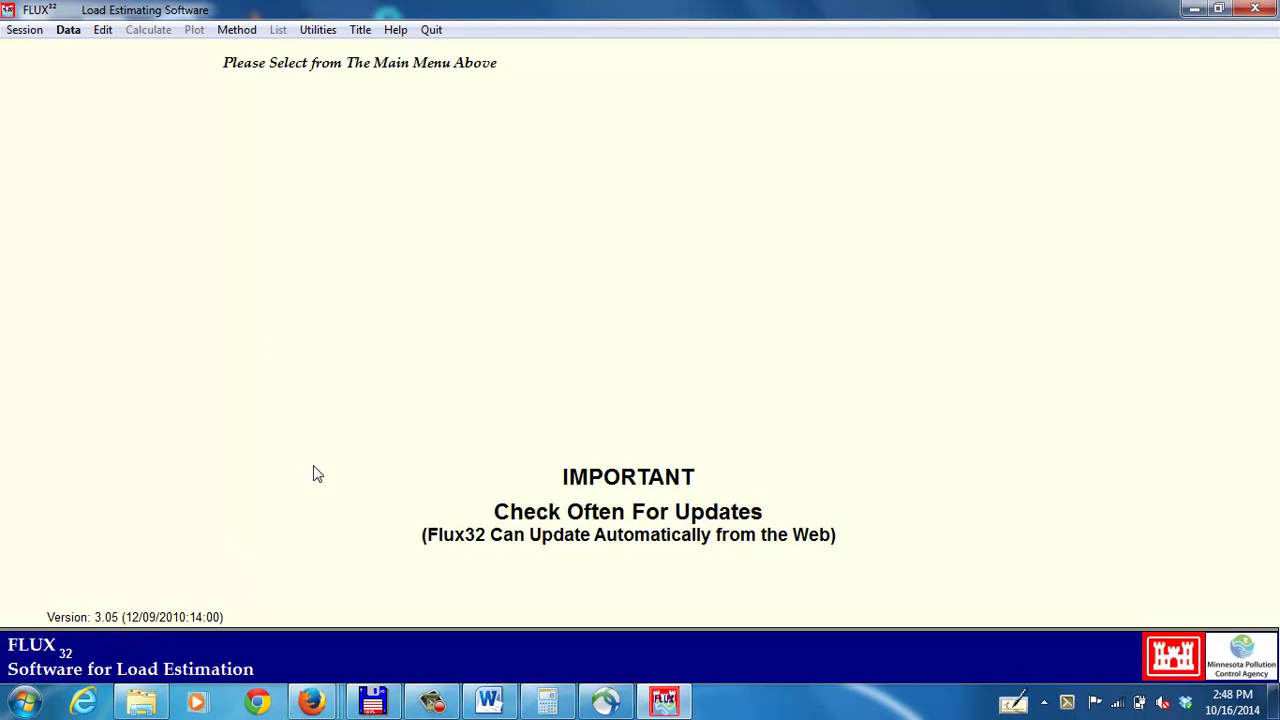
Resume the saved session Poplar River_2007-2012 from the Downloads folder
click(15, 33)
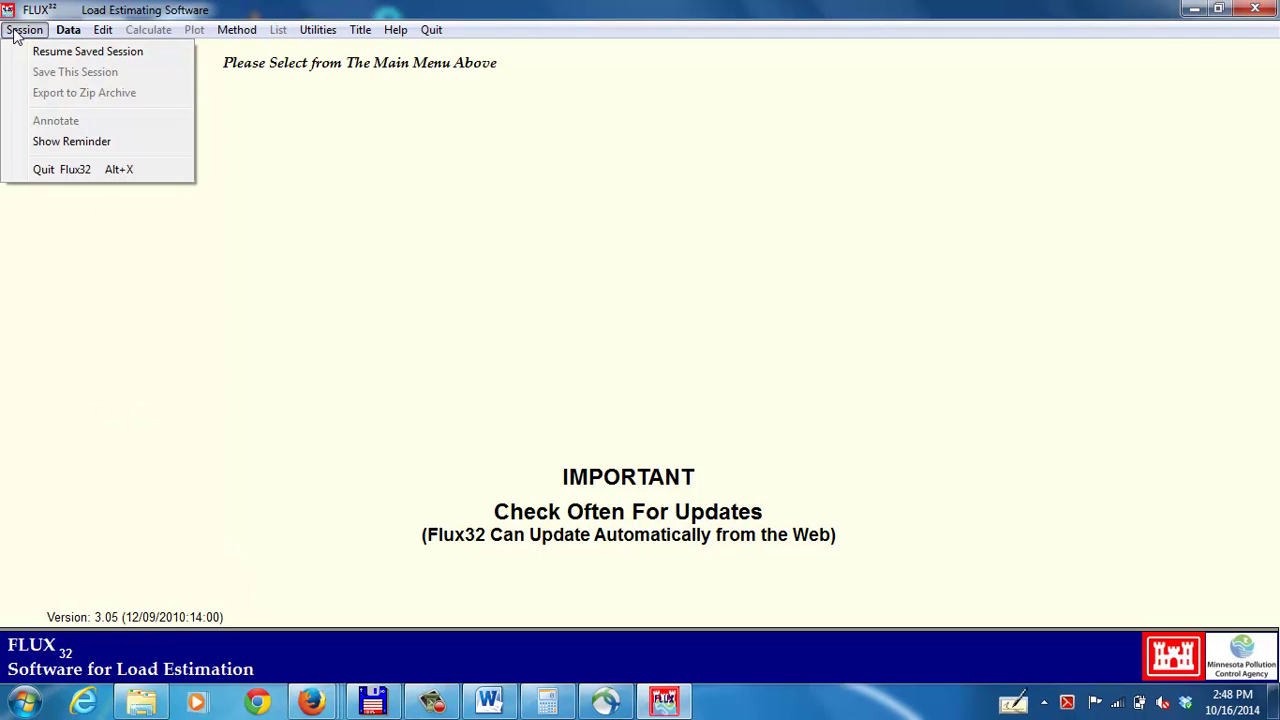
click(47, 56)
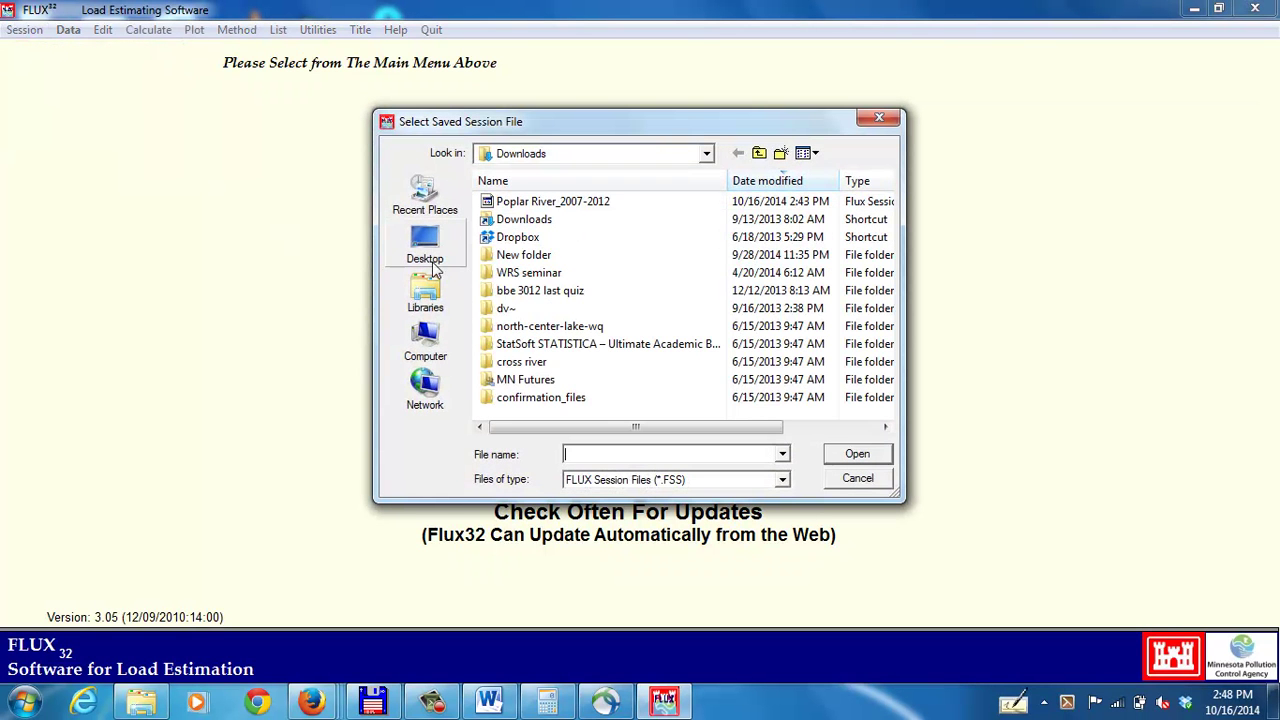
click(540, 201)
click(866, 456)
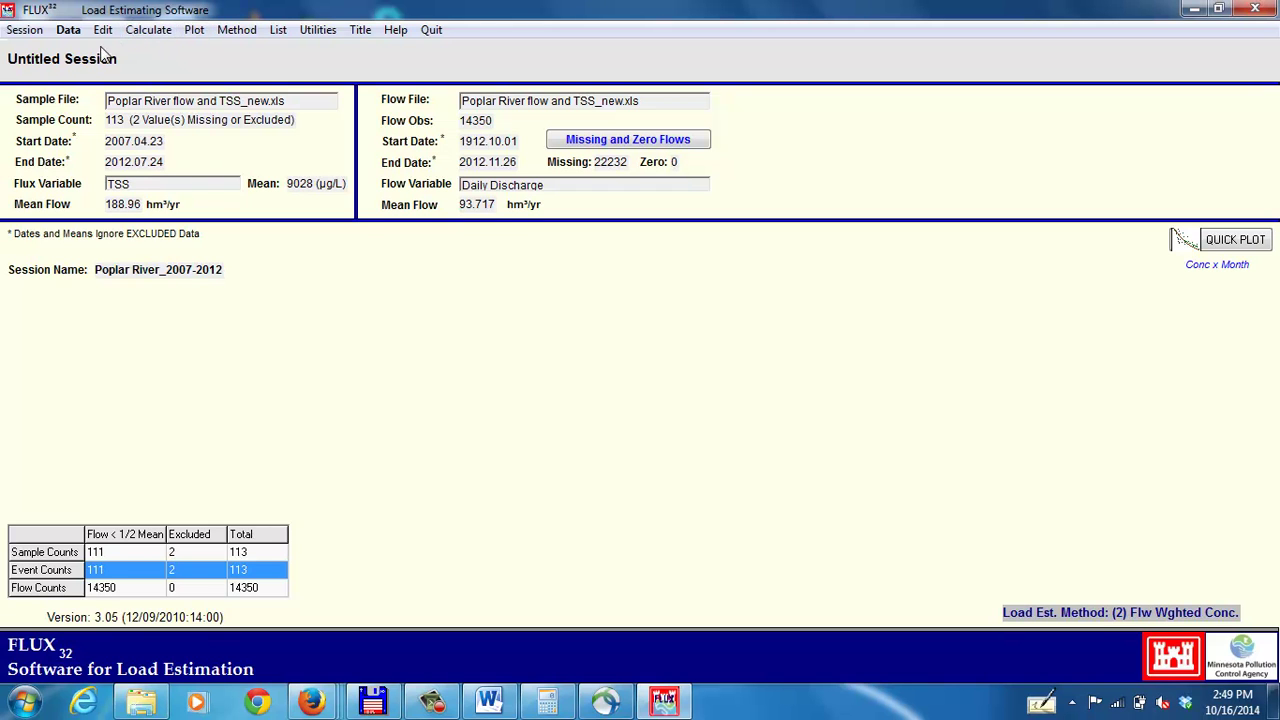
Plot the TSS load duration curve with a log load axis and a concentration criterion of 12250 µg/L, then close the plot
click(194, 31)
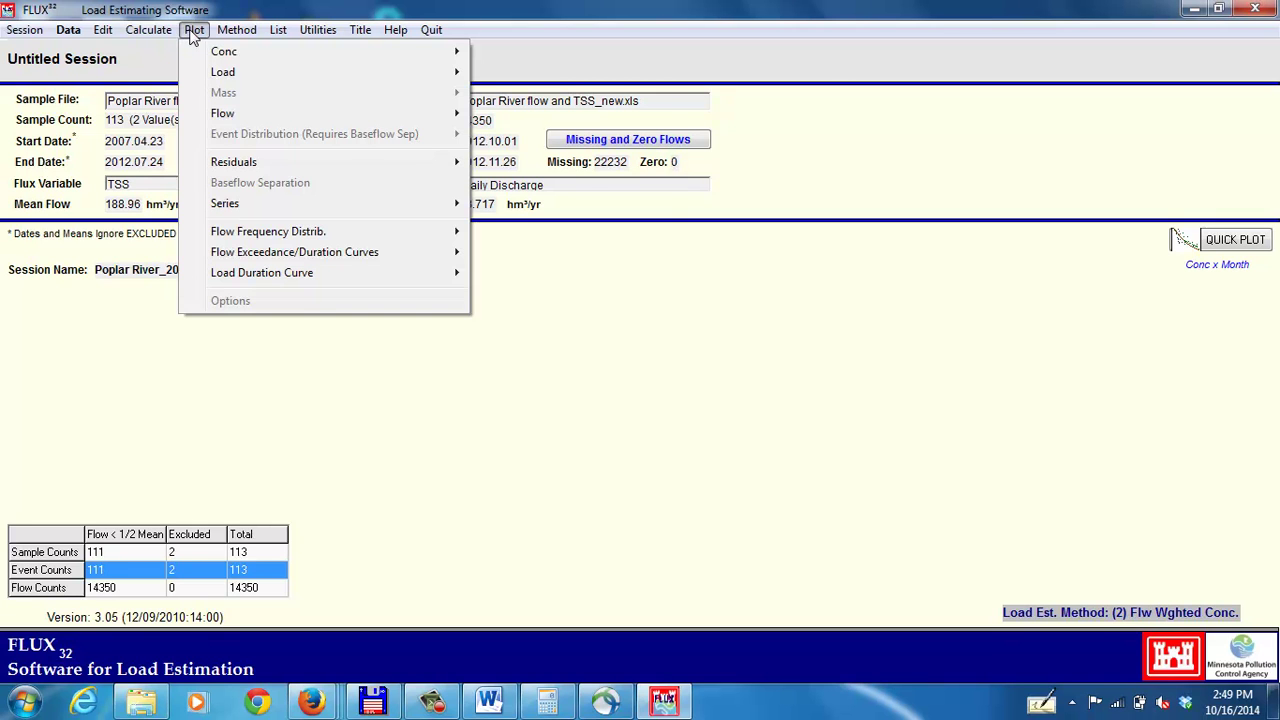
mouse_move(222, 77)
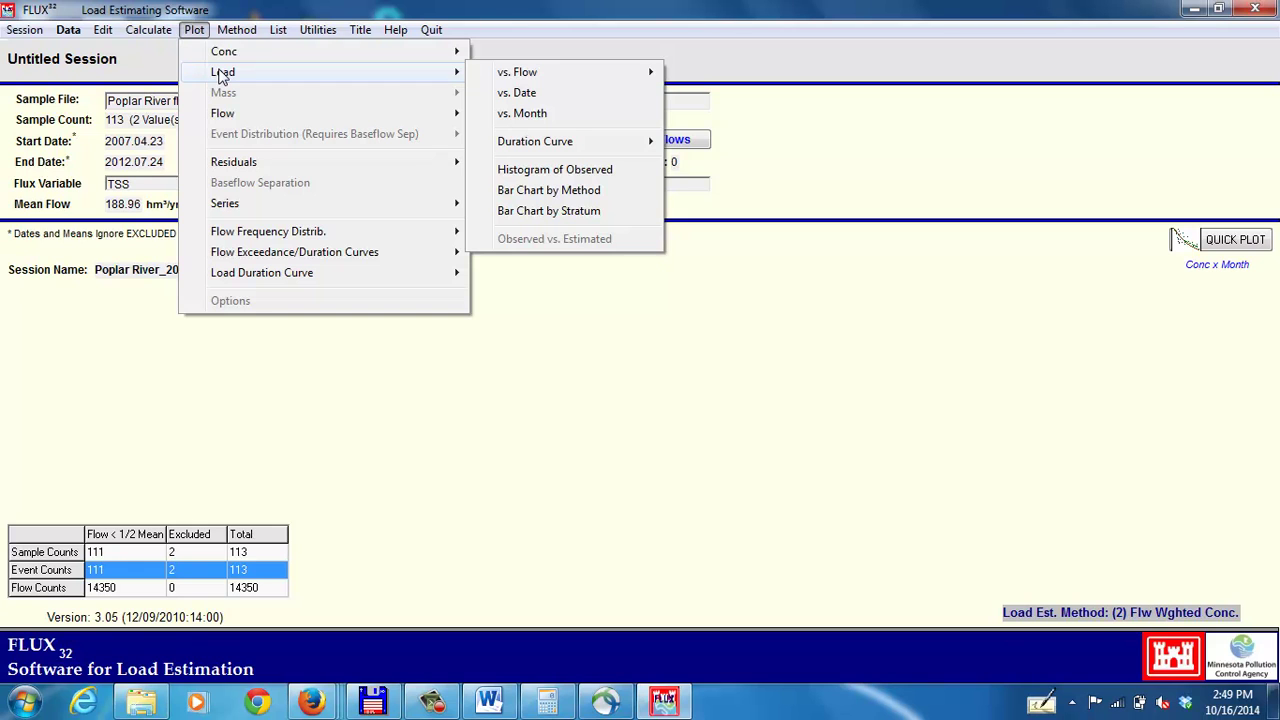
mouse_move(547, 150)
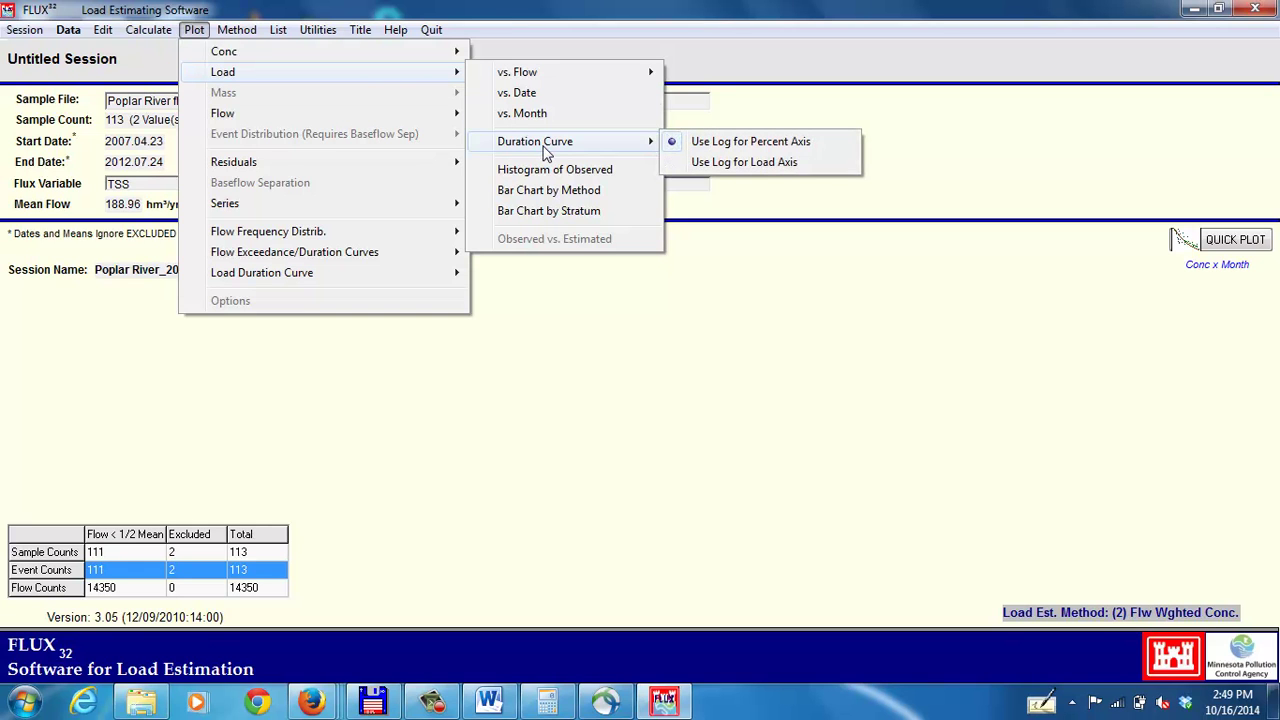
click(729, 165)
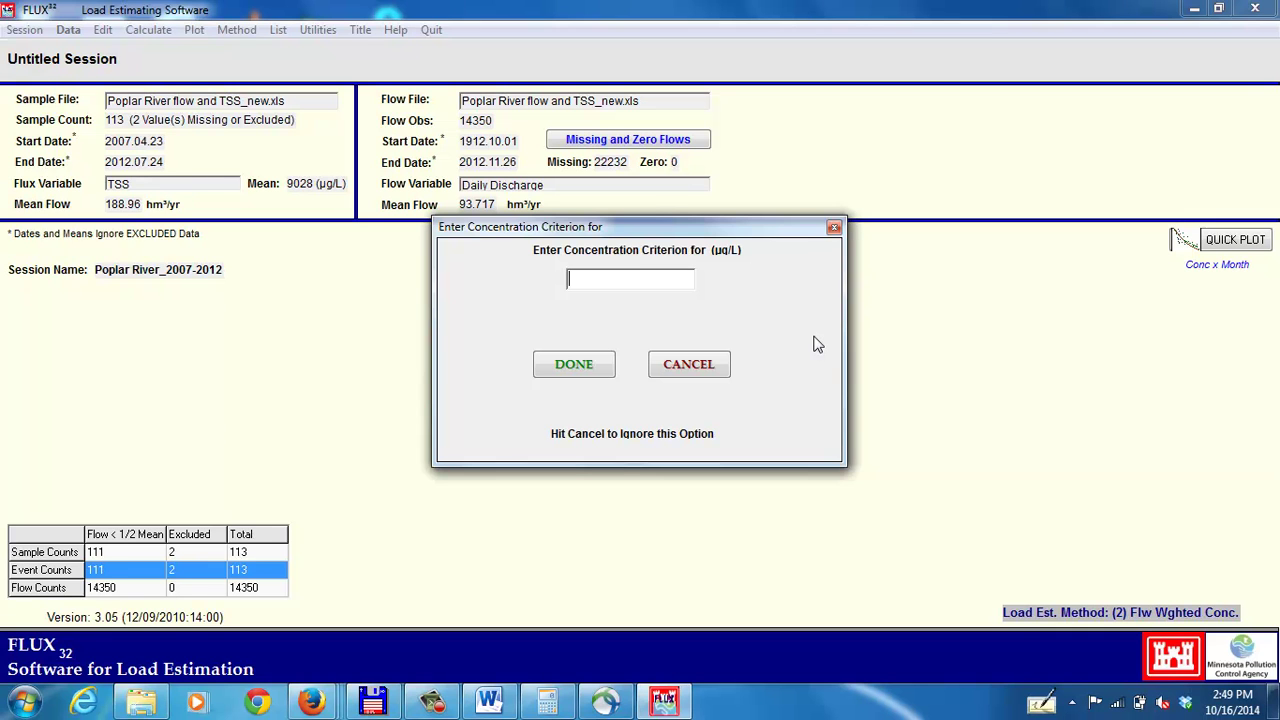
text(12250)
click(568, 366)
click(634, 396)
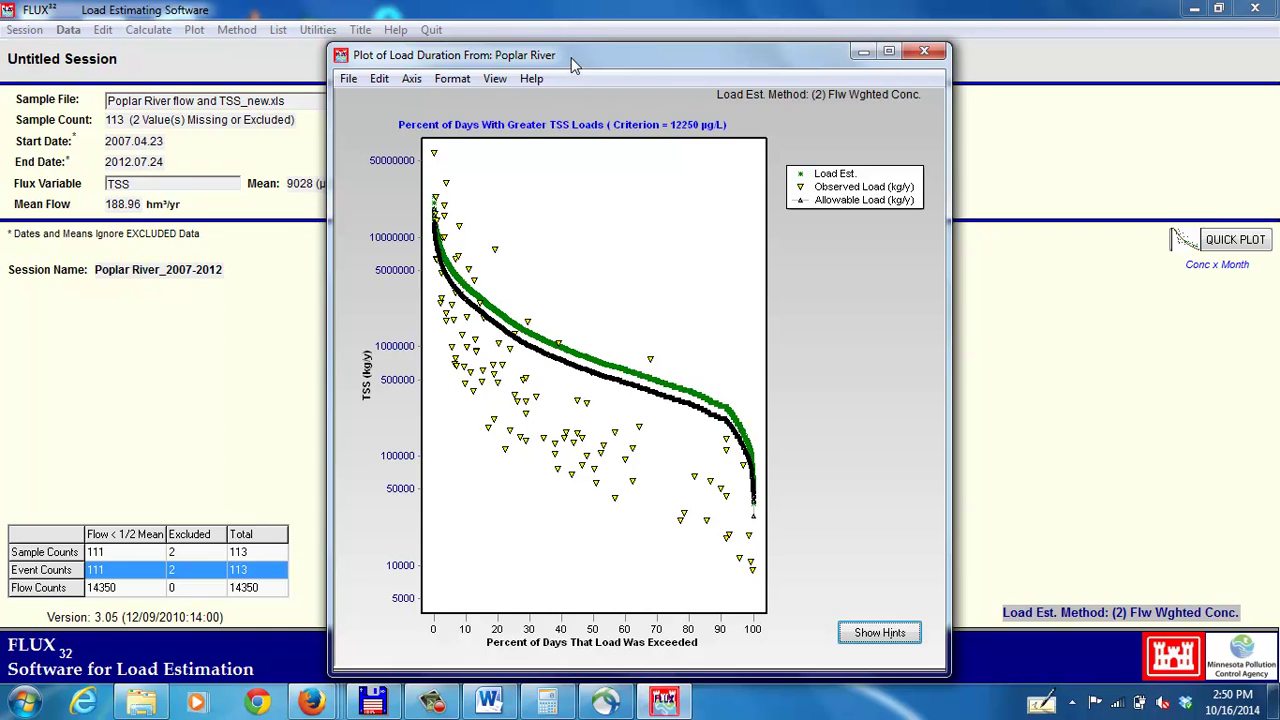
drag(572, 66, 578, 62)
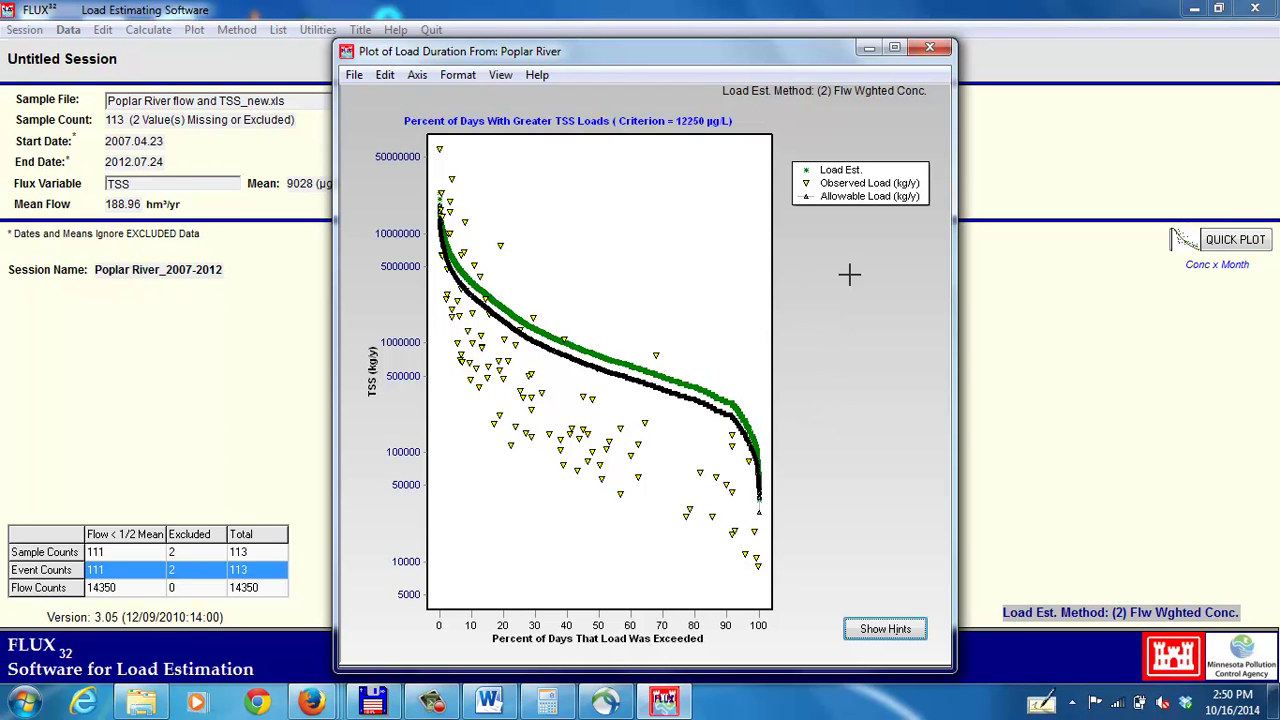
click(933, 48)
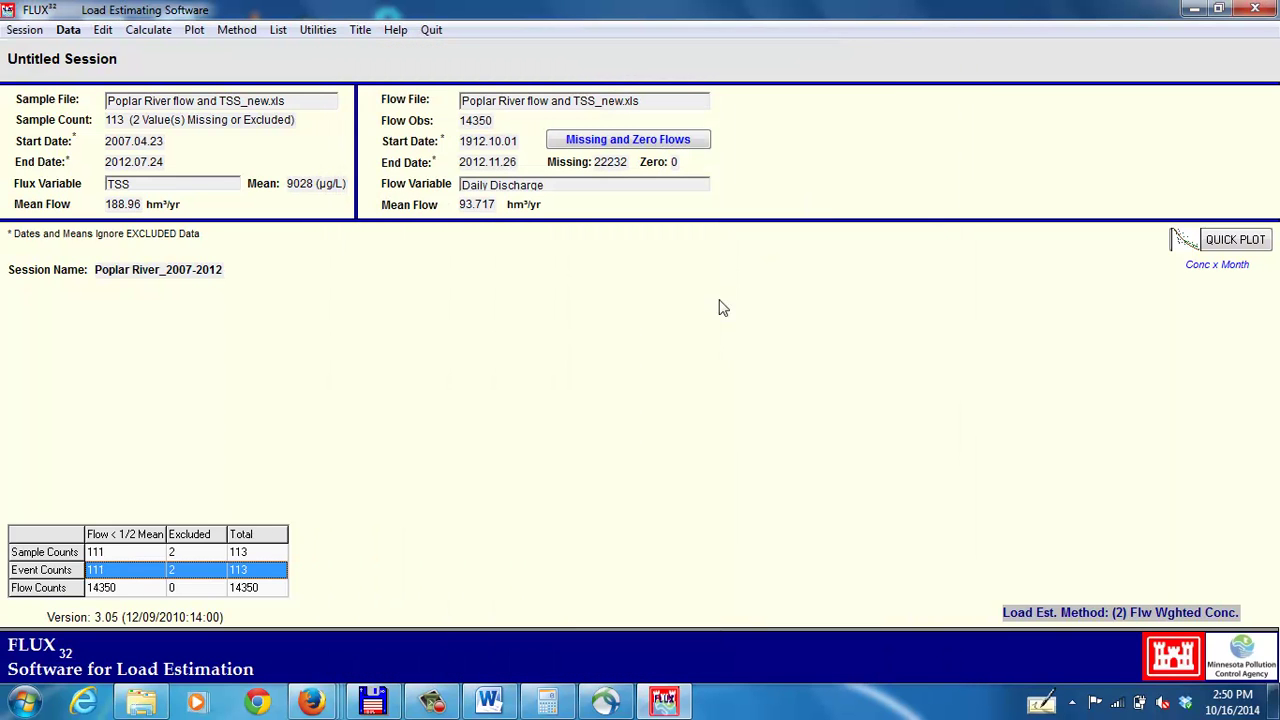
Set the method to Regression (3), Daily logC/logQ Adj., and view the load duration curve with a log load axis and the 12250 µg/L criterion
click(241, 33)
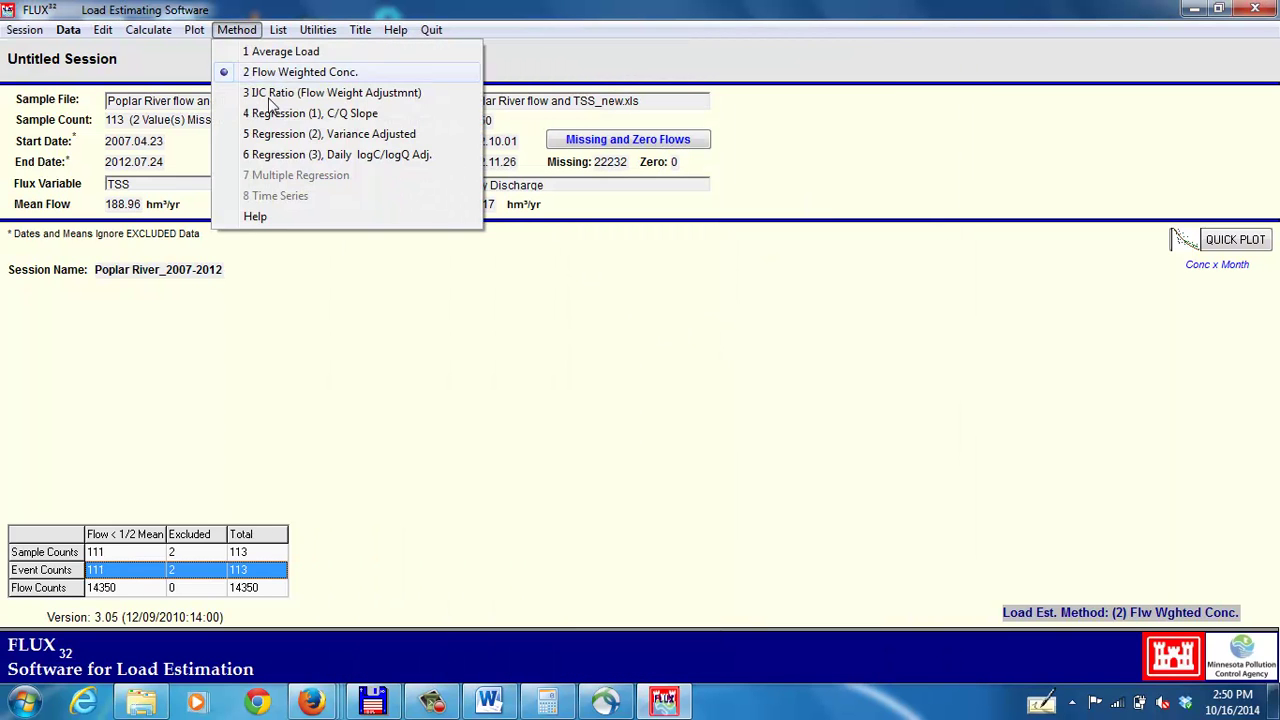
click(267, 156)
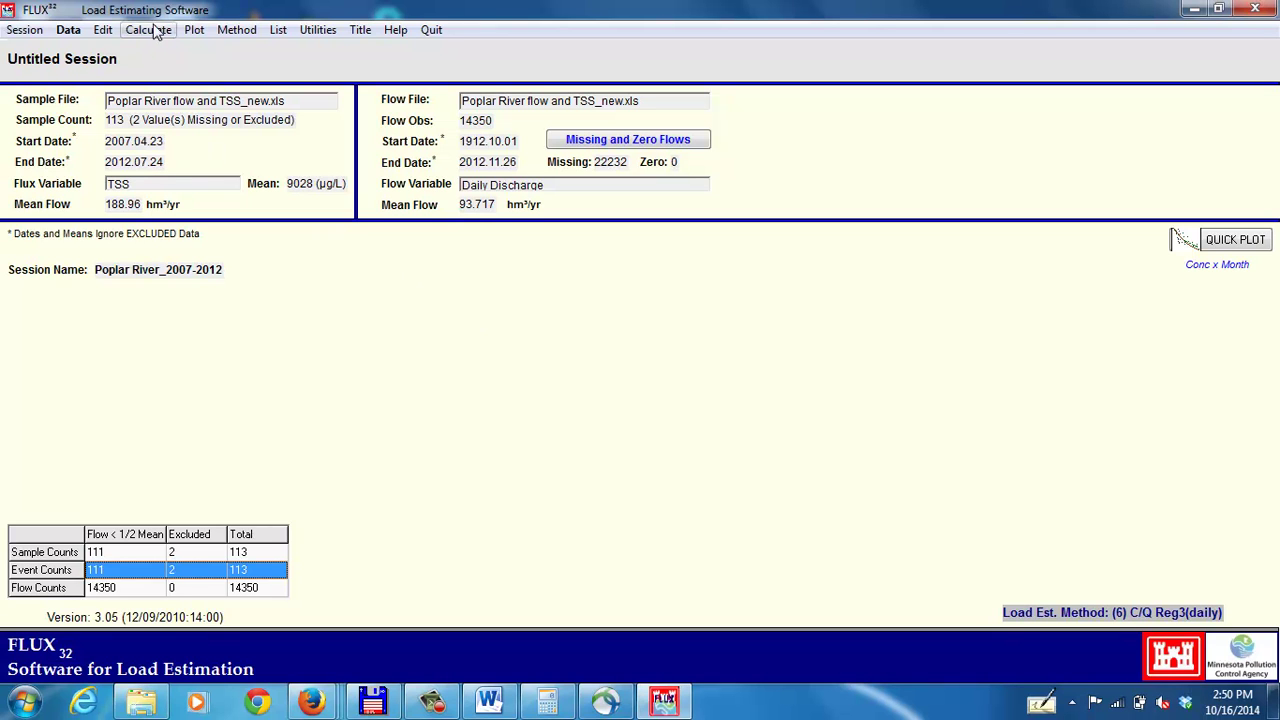
click(194, 31)
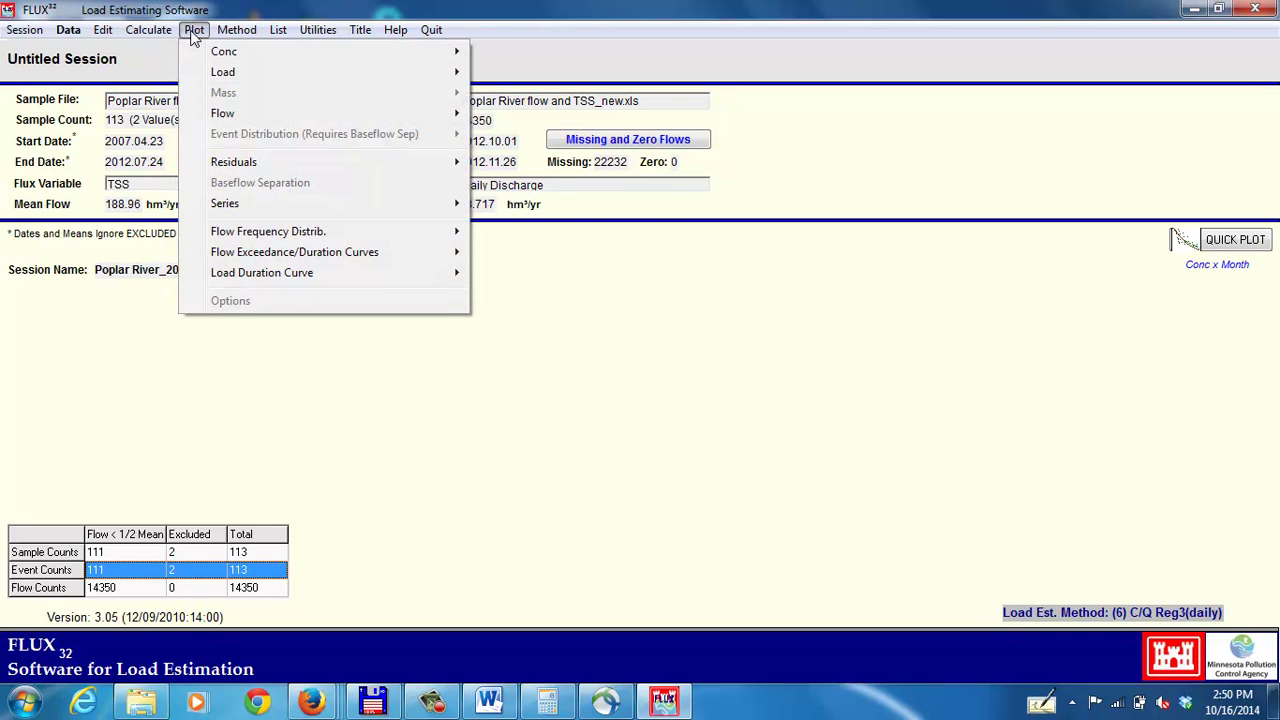
mouse_move(222, 80)
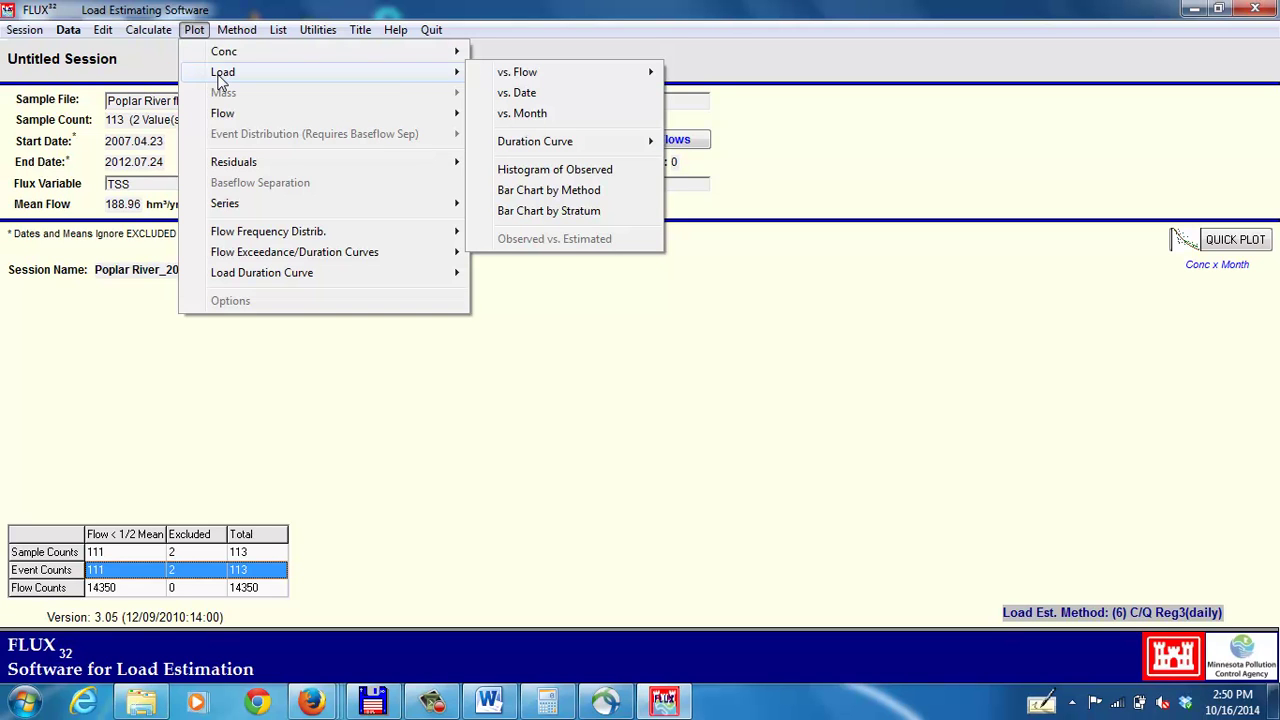
mouse_move(522, 145)
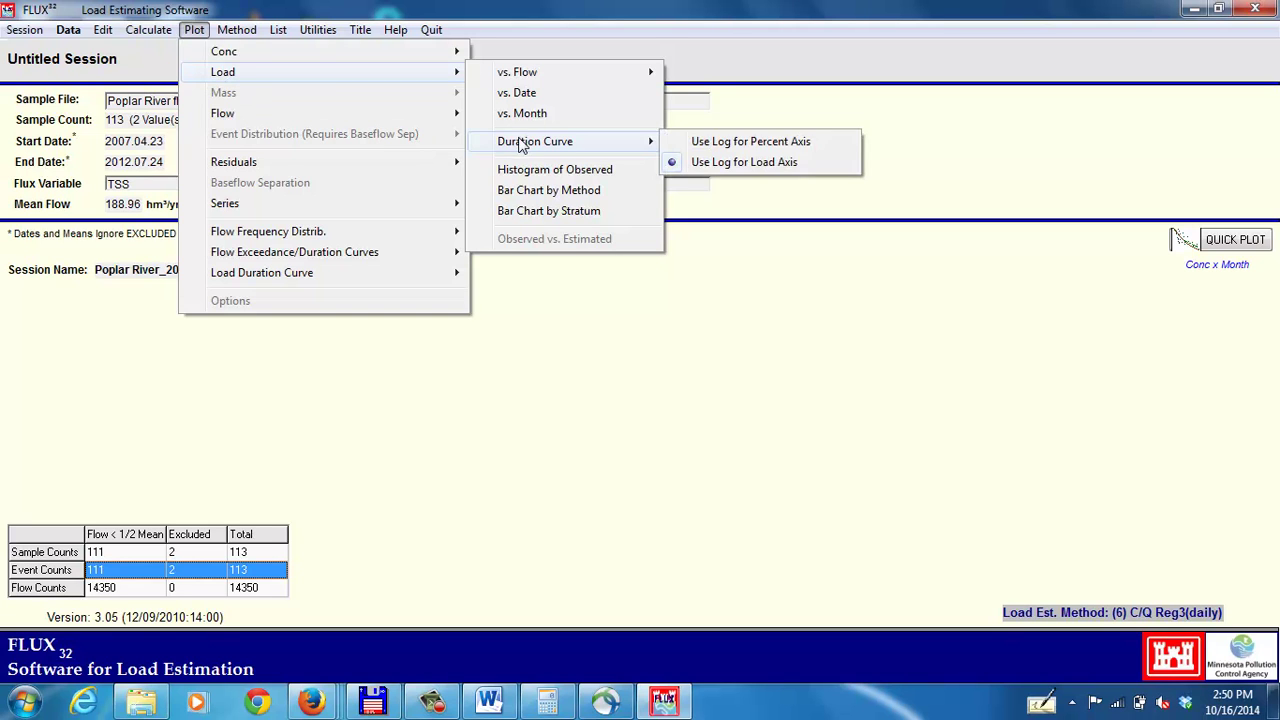
click(707, 162)
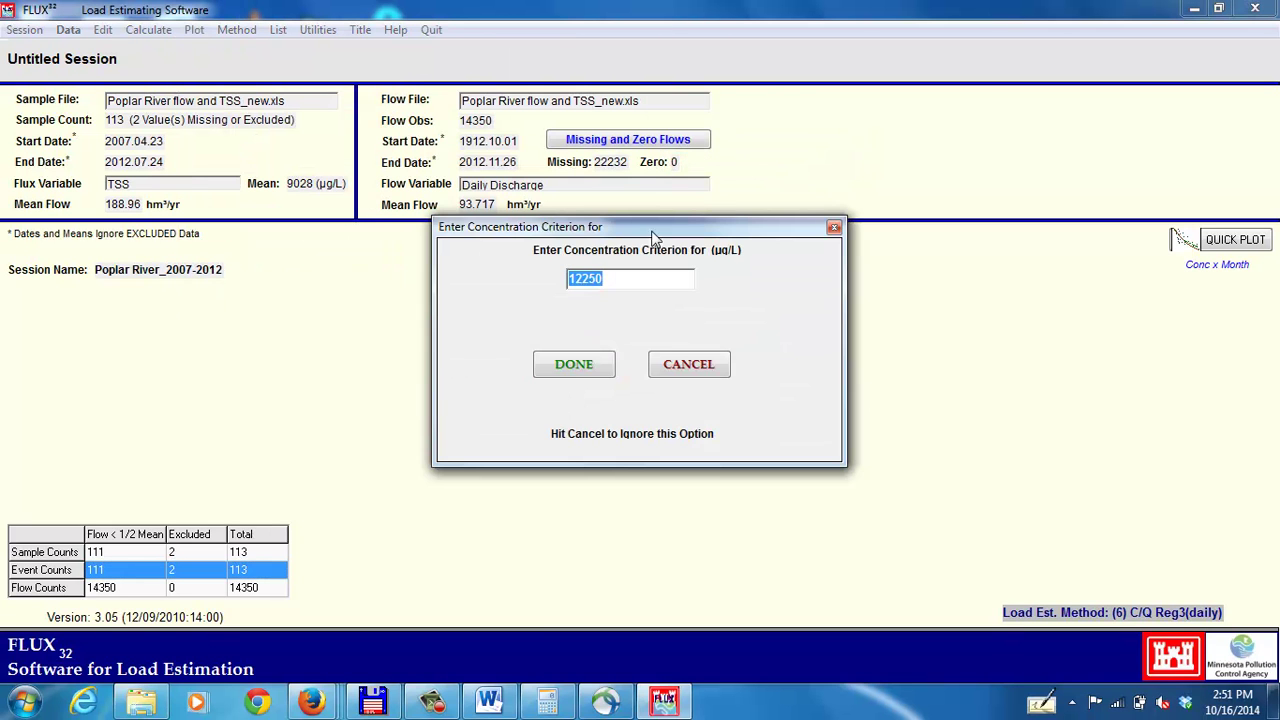
click(568, 364)
click(608, 393)
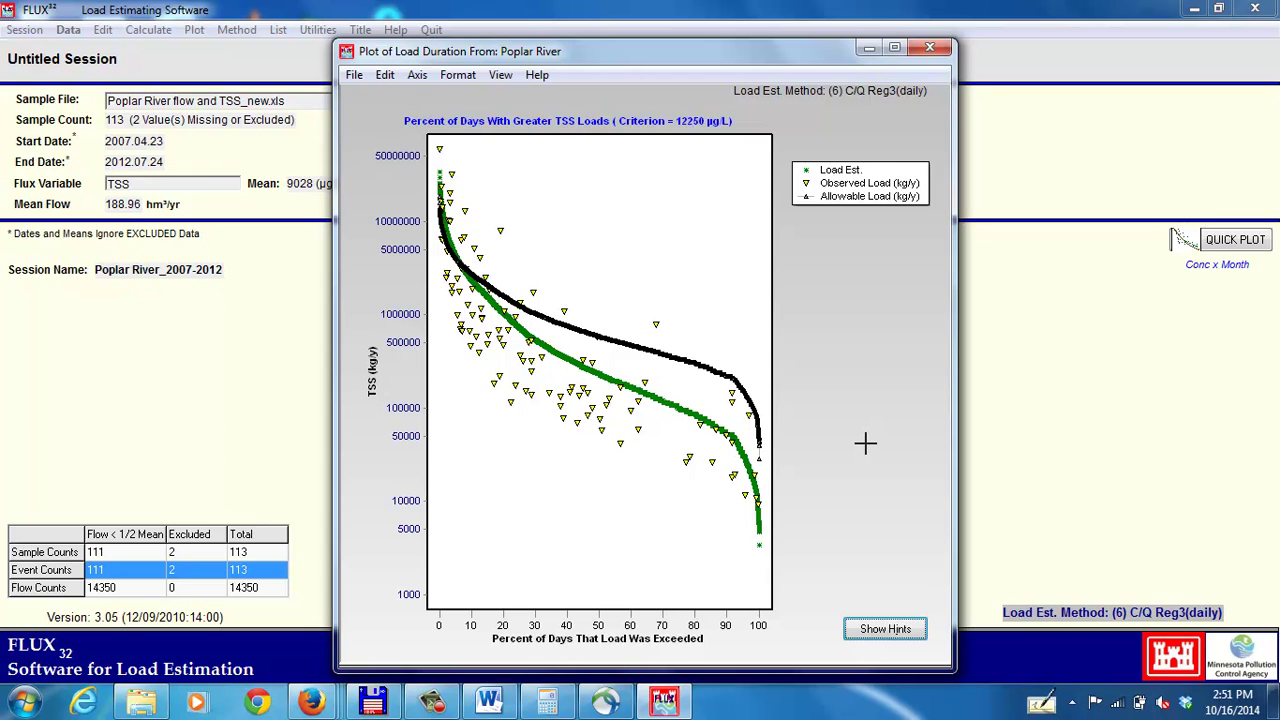
click(928, 48)
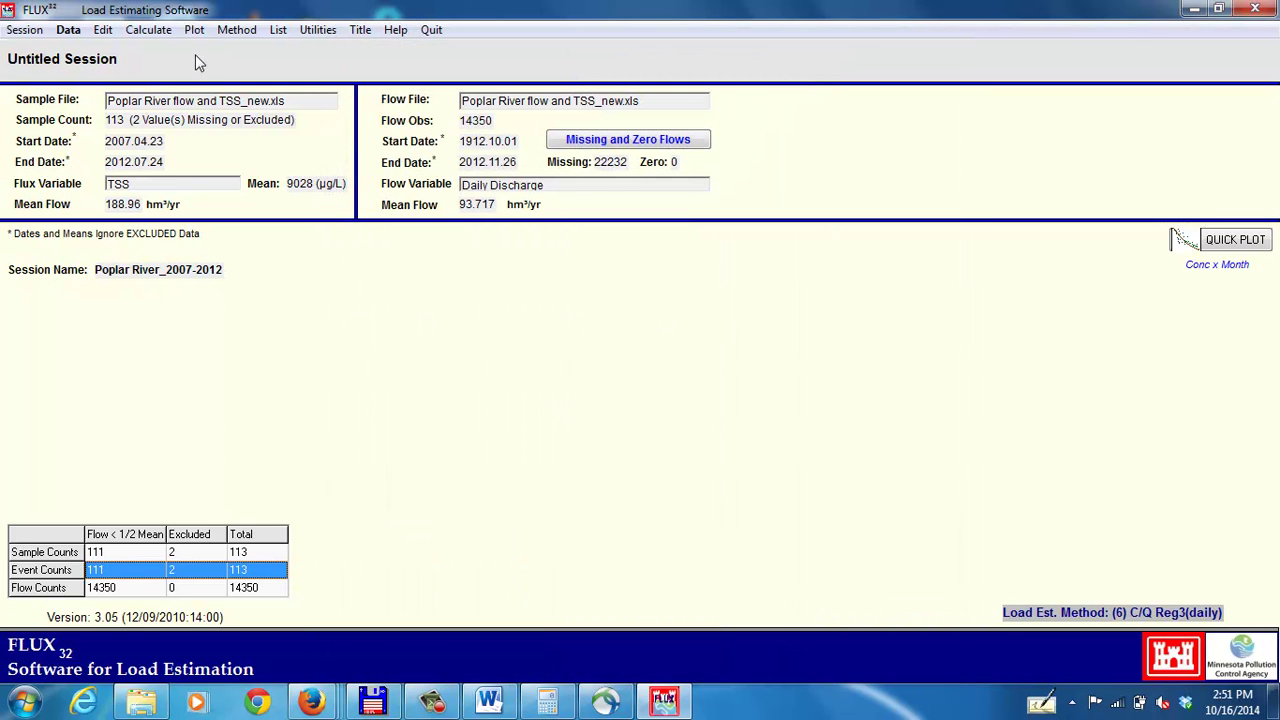
Stratify the data on flow into 4 strata split at 1/2 Qmean, 2x Qmean and 8x Qmean, keeping the changes and using automatic stratum titles
click(66, 32)
mouse_move(100, 74)
mouse_move(352, 80)
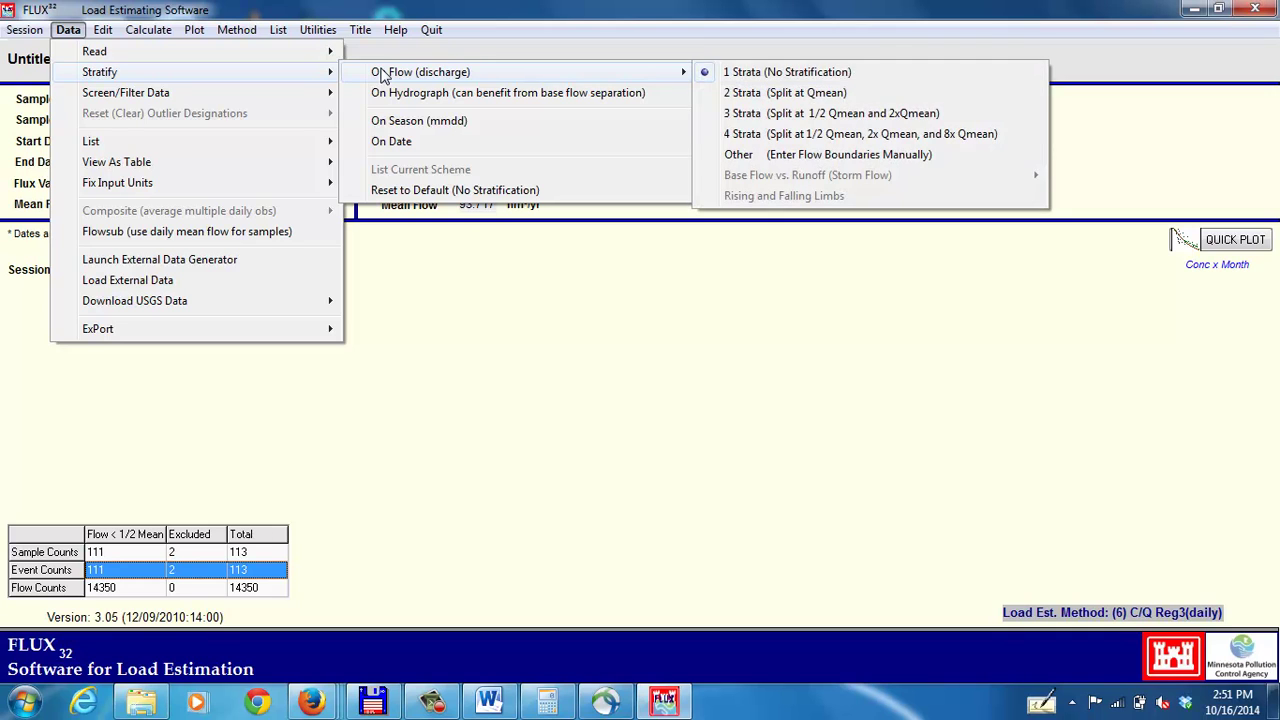
click(743, 136)
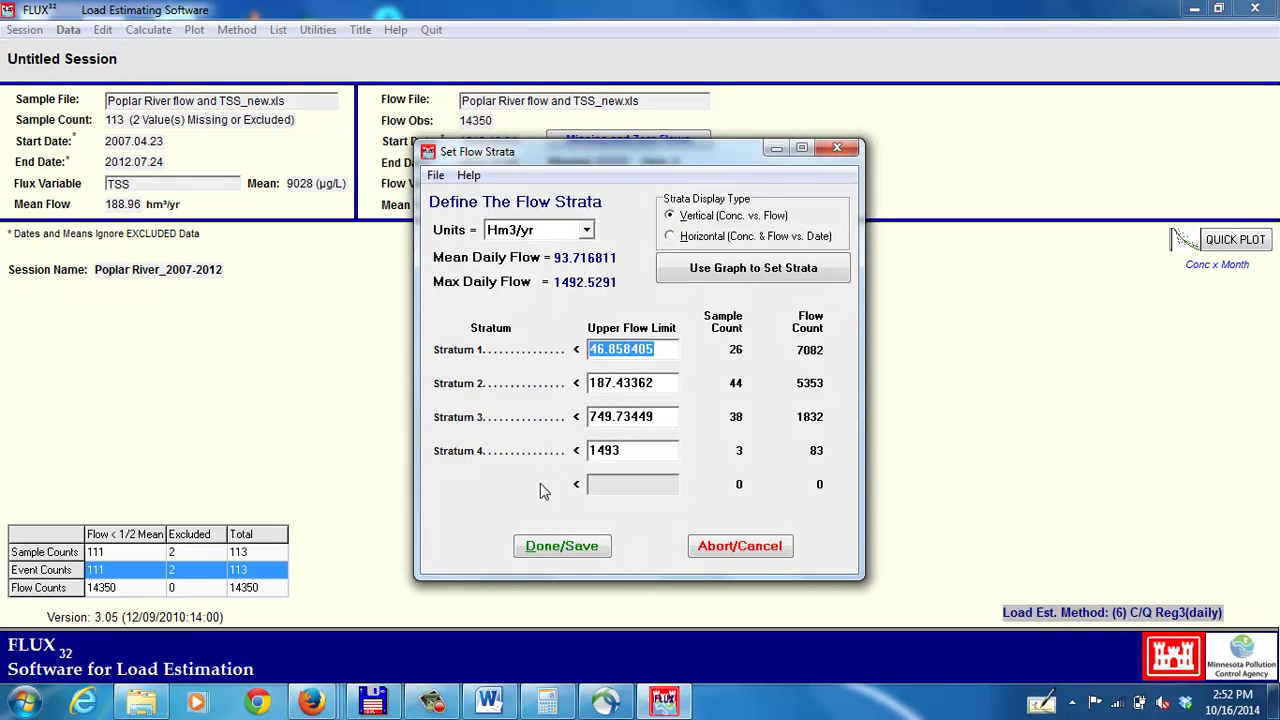
click(548, 548)
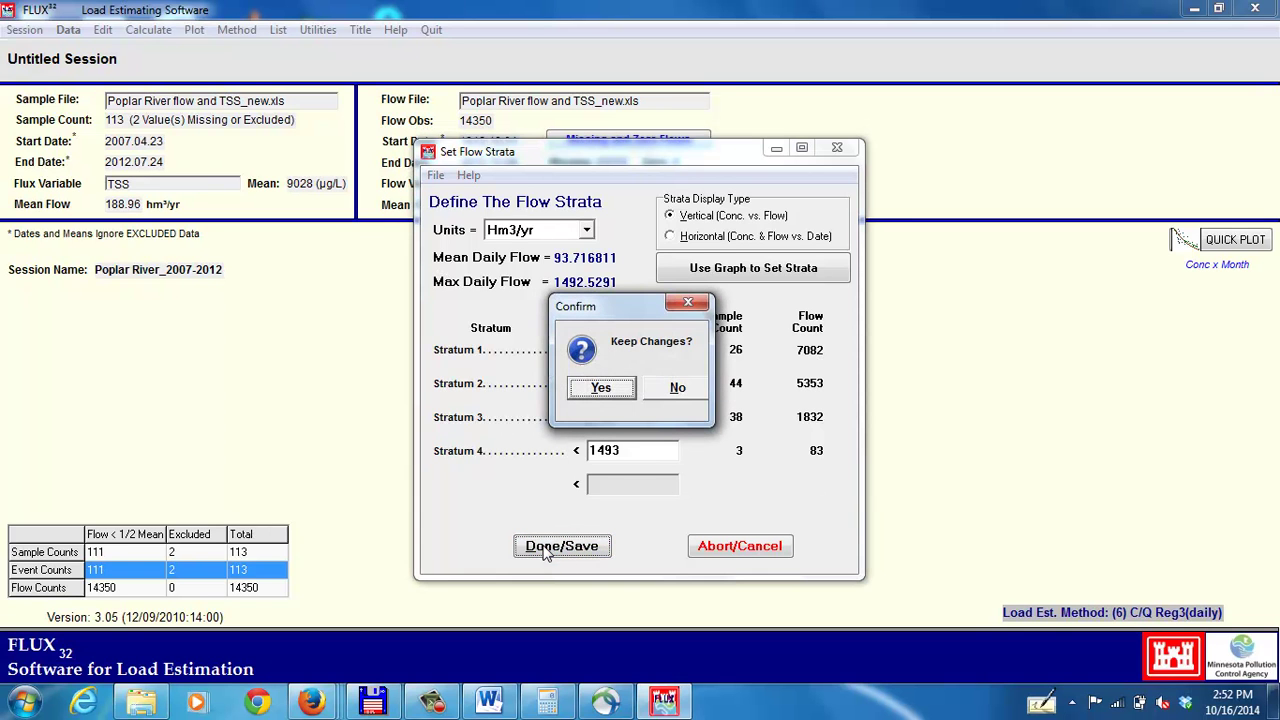
click(598, 388)
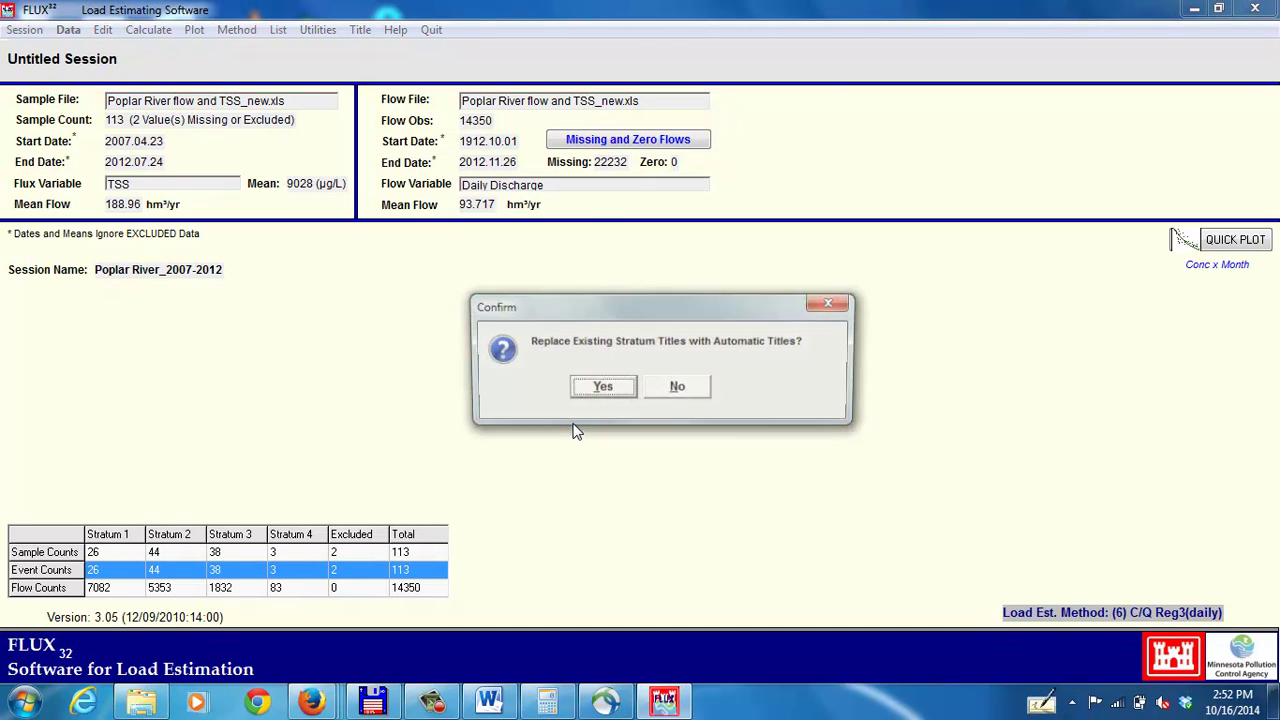
click(597, 391)
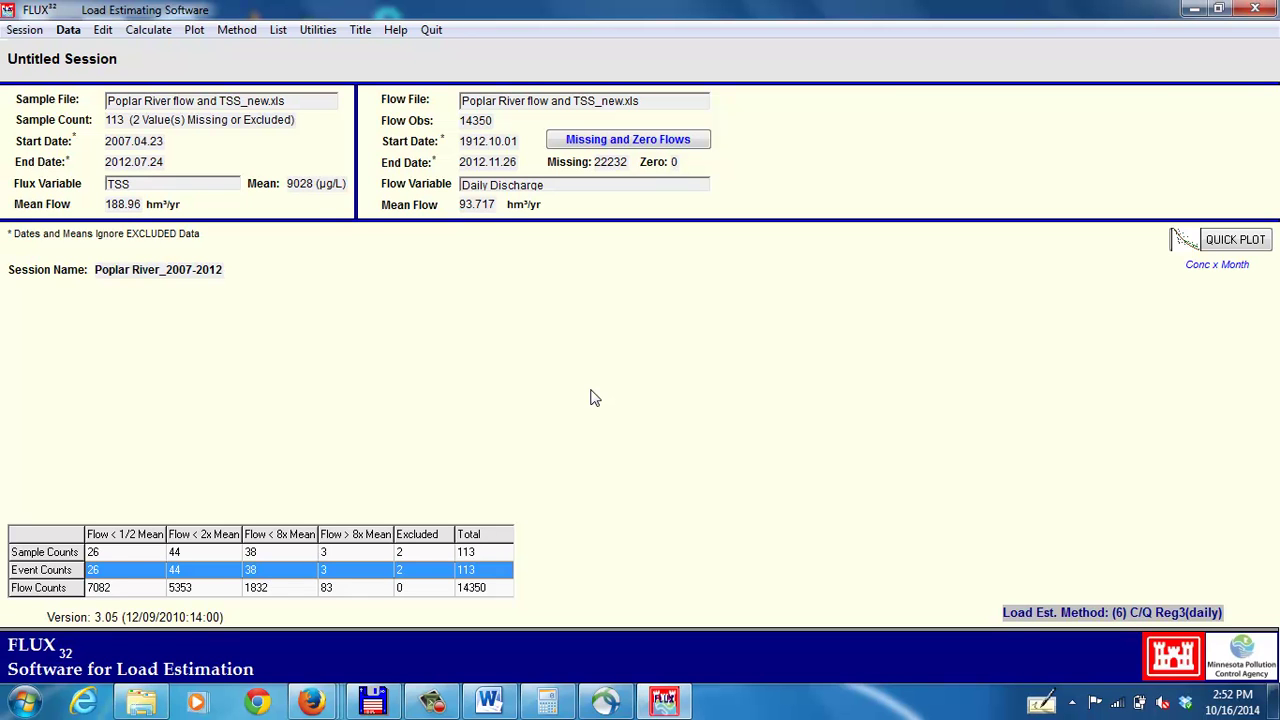
Plot the load duration curve for the stratified data with a log load axis and the 12250 µg/L criterion, then close it
click(195, 29)
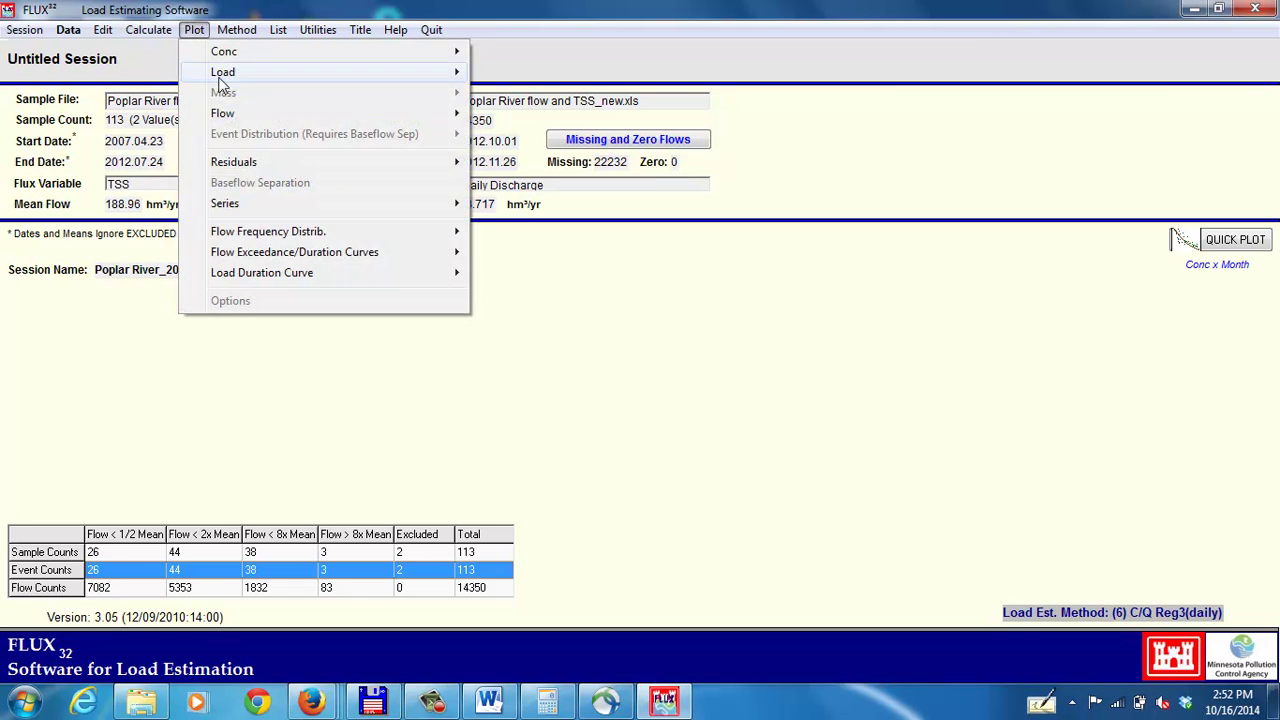
mouse_move(254, 33)
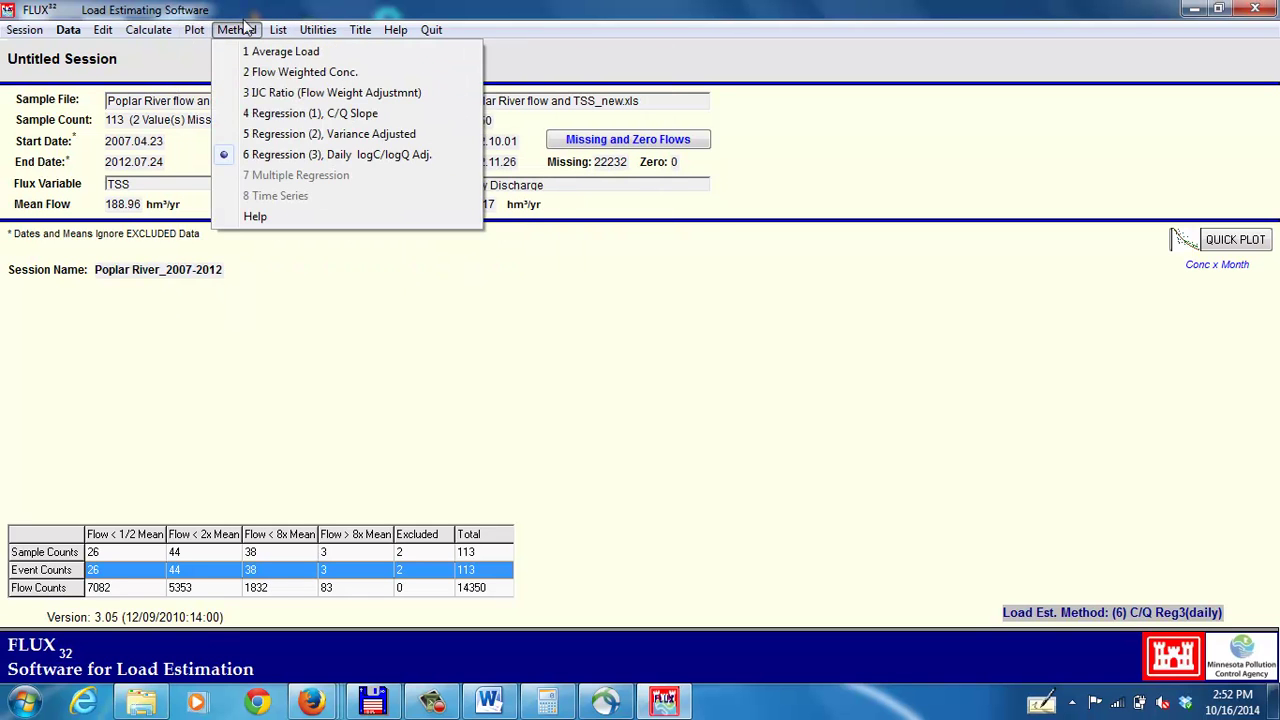
mouse_move(200, 30)
mouse_move(225, 72)
mouse_move(521, 145)
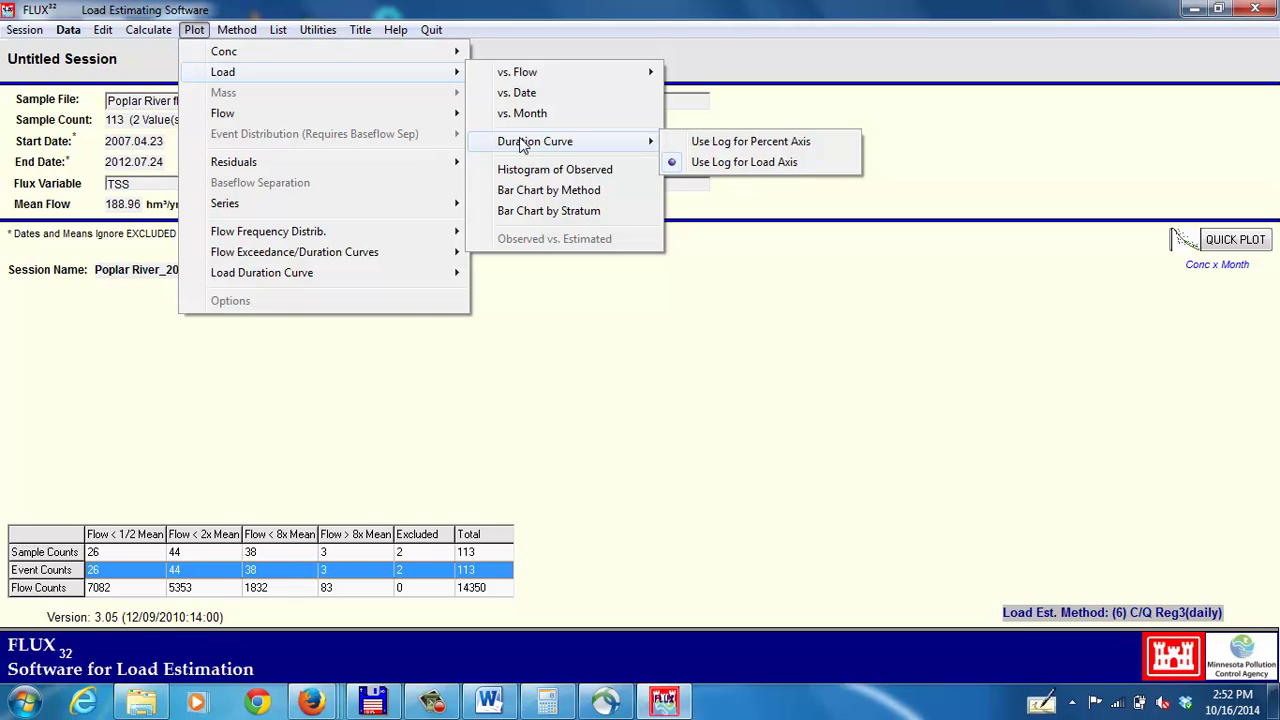
click(705, 162)
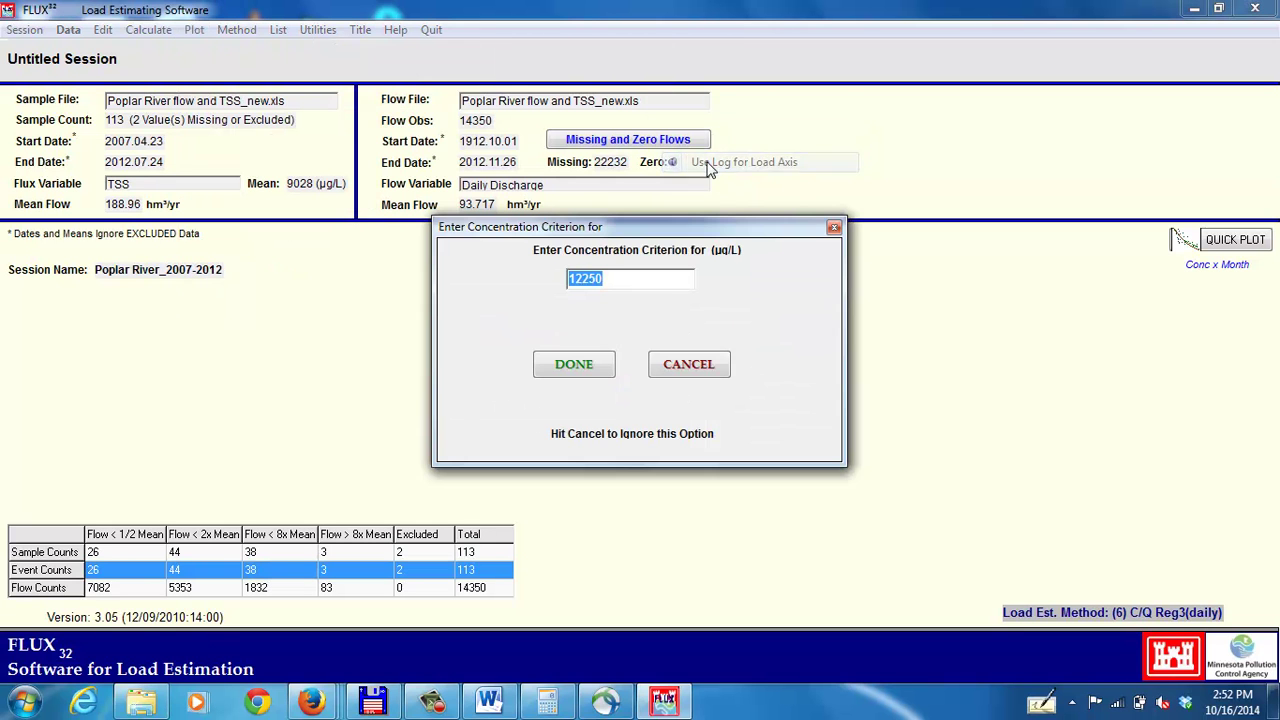
click(590, 368)
click(639, 388)
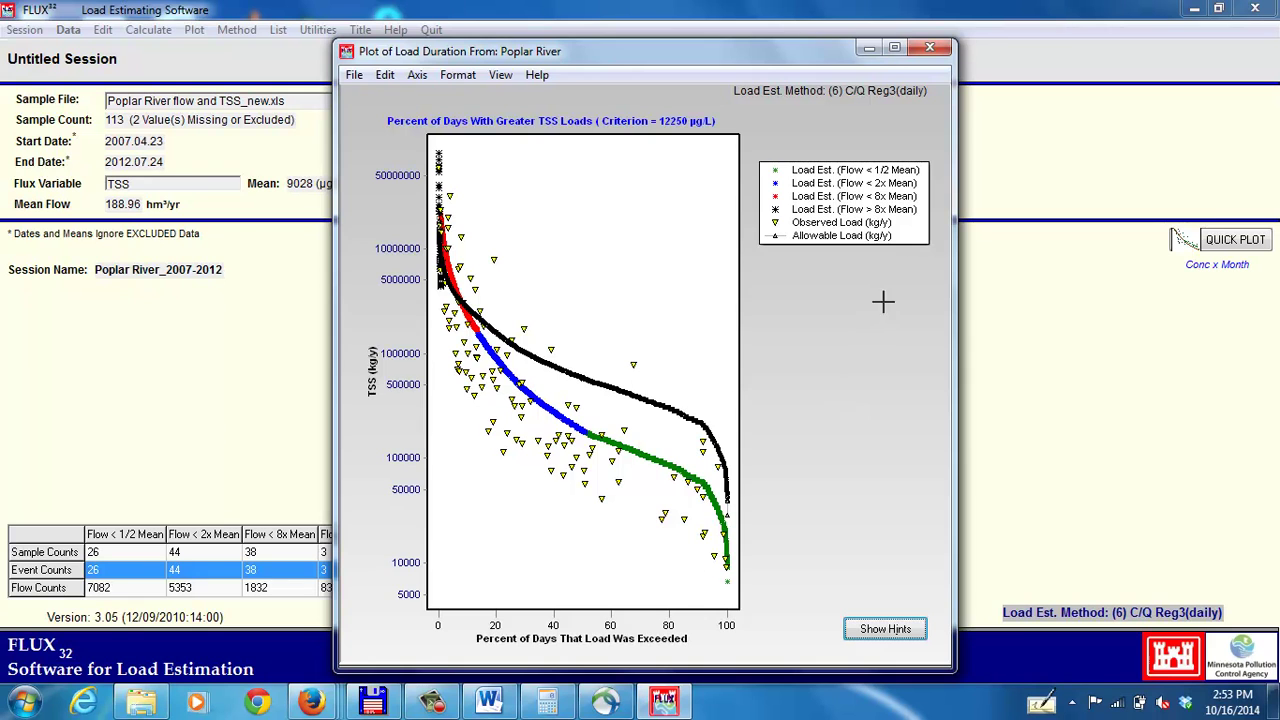
click(932, 50)
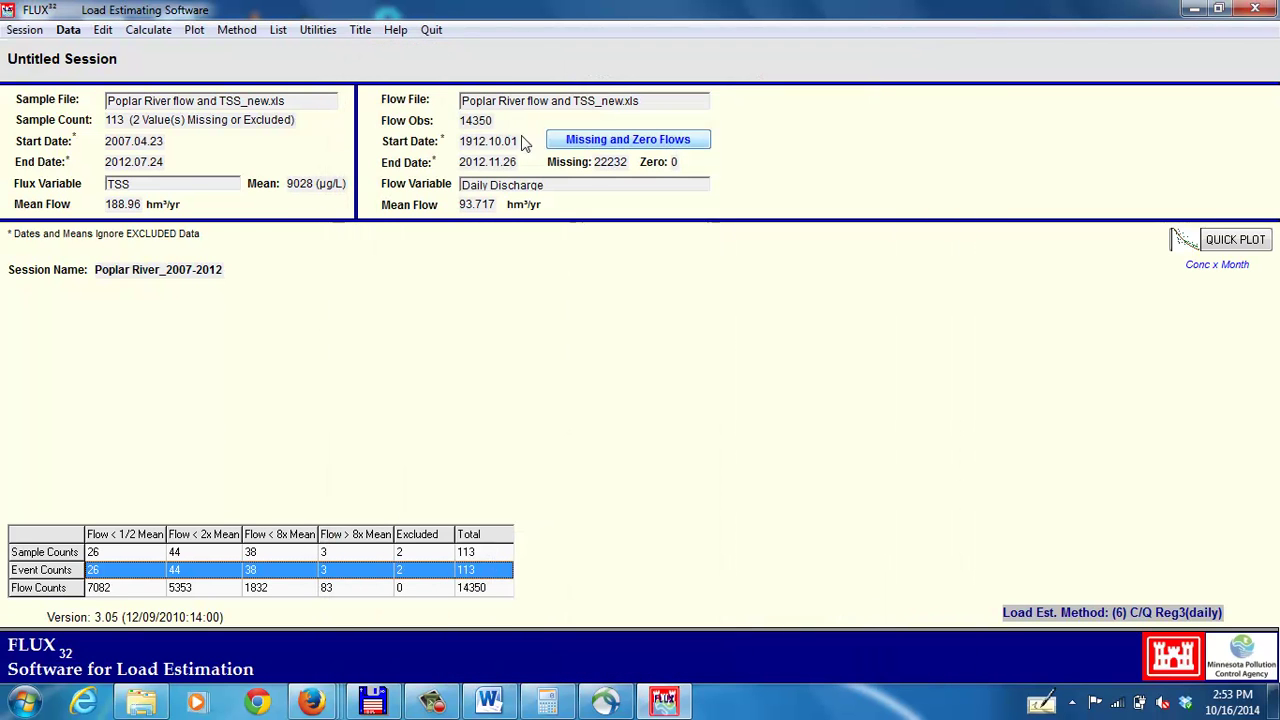
Set the method to Flow Weighted Concentration (2), plot the load duration curve with a log load axis and the 12250 µg/L criterion, then close it
click(236, 30)
click(271, 74)
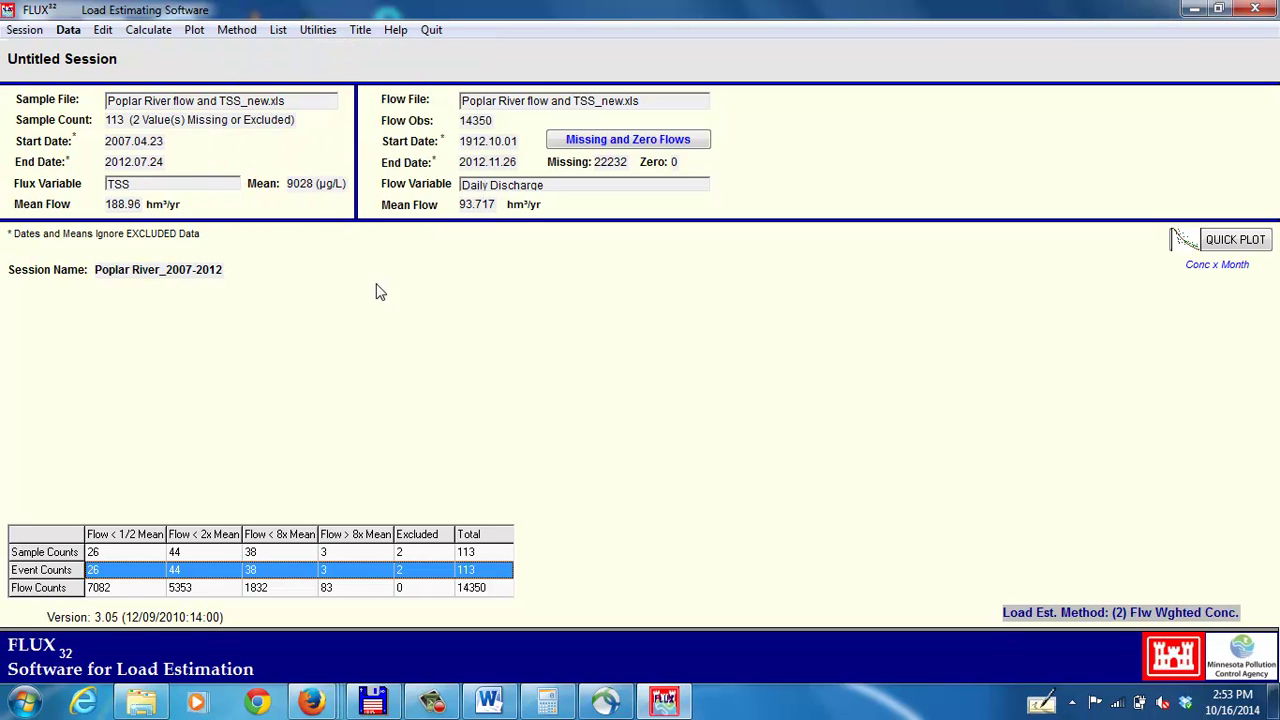
click(194, 32)
mouse_move(224, 76)
mouse_move(566, 147)
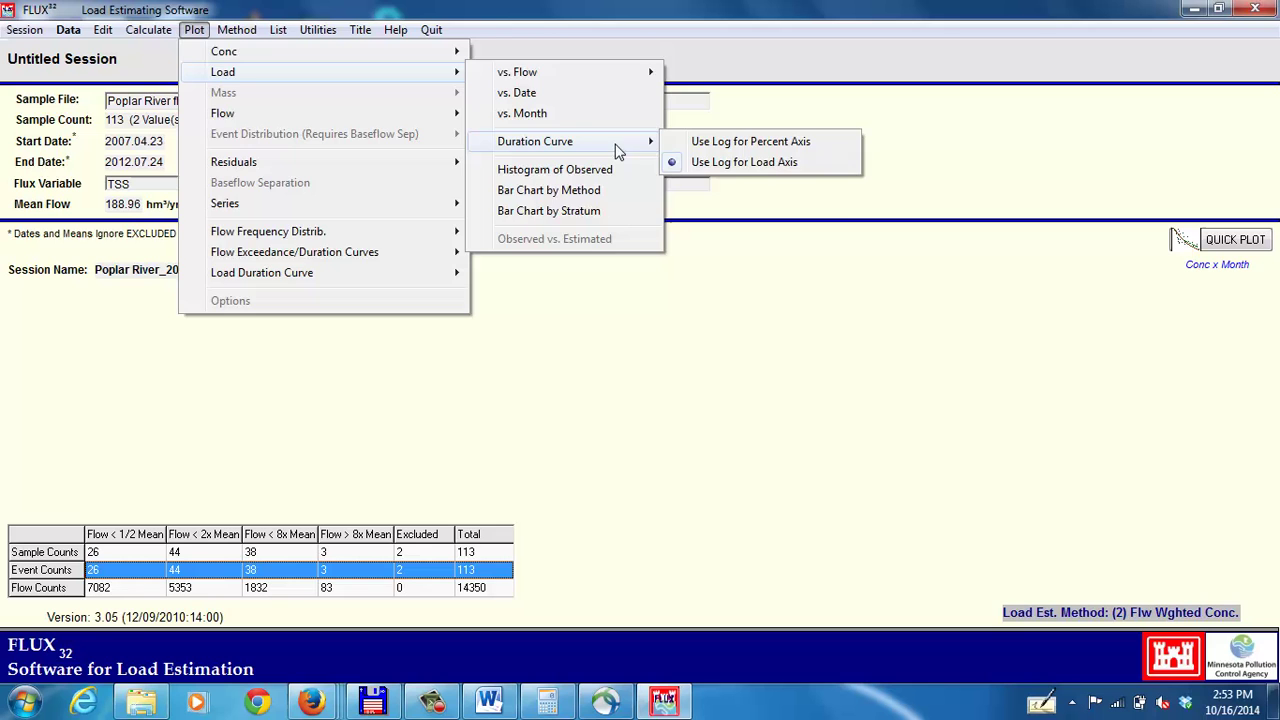
click(712, 161)
click(608, 374)
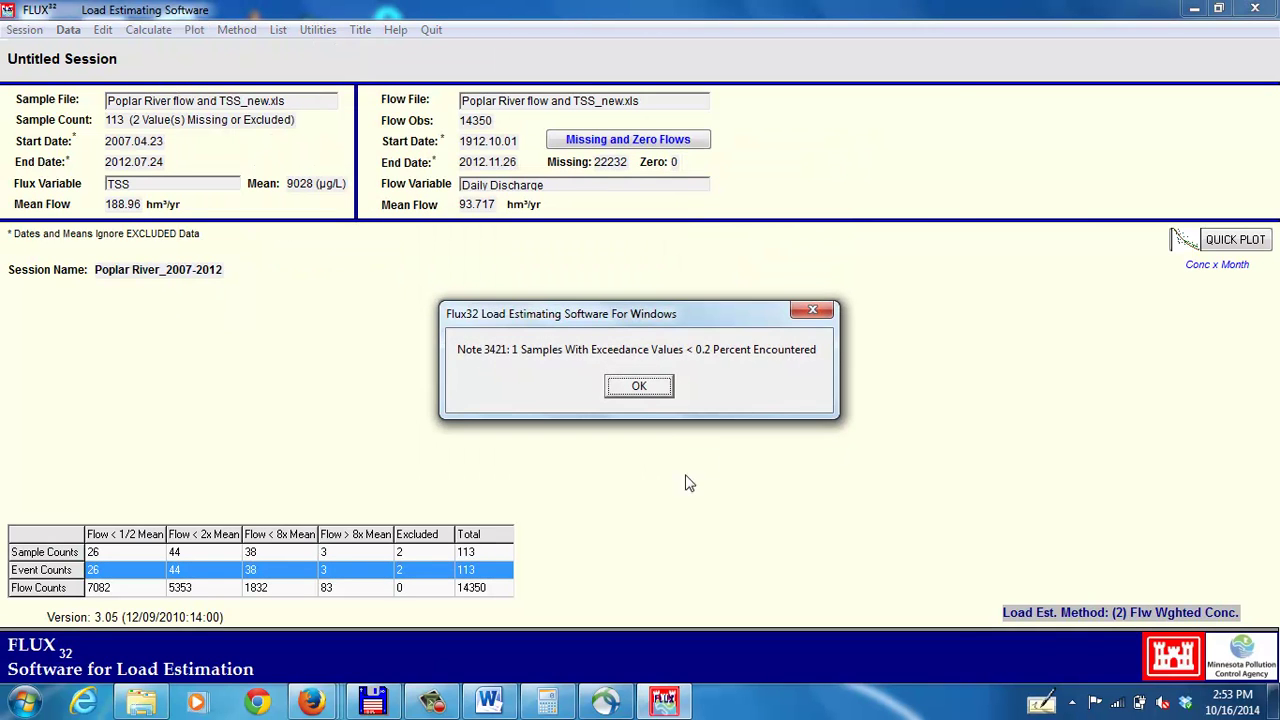
click(638, 392)
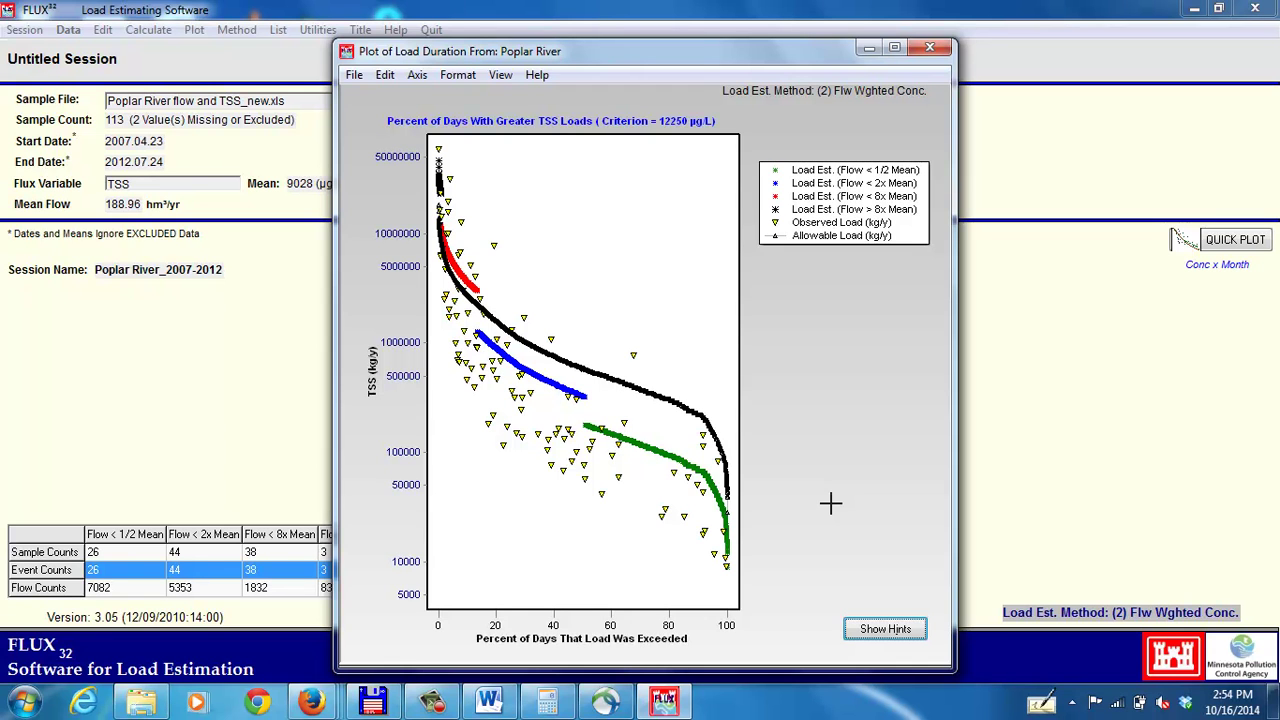
click(930, 53)
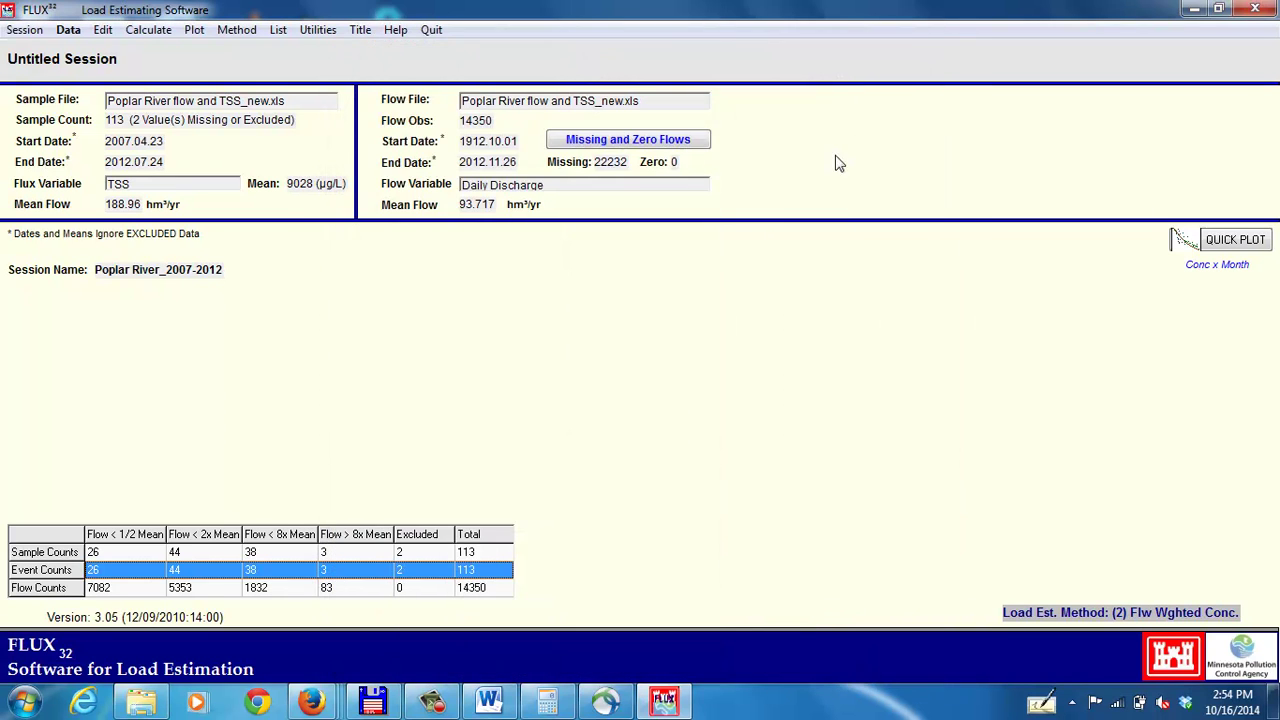
Exit Flux32 without saving the new program settings or sending a comment to the developers
click(438, 32)
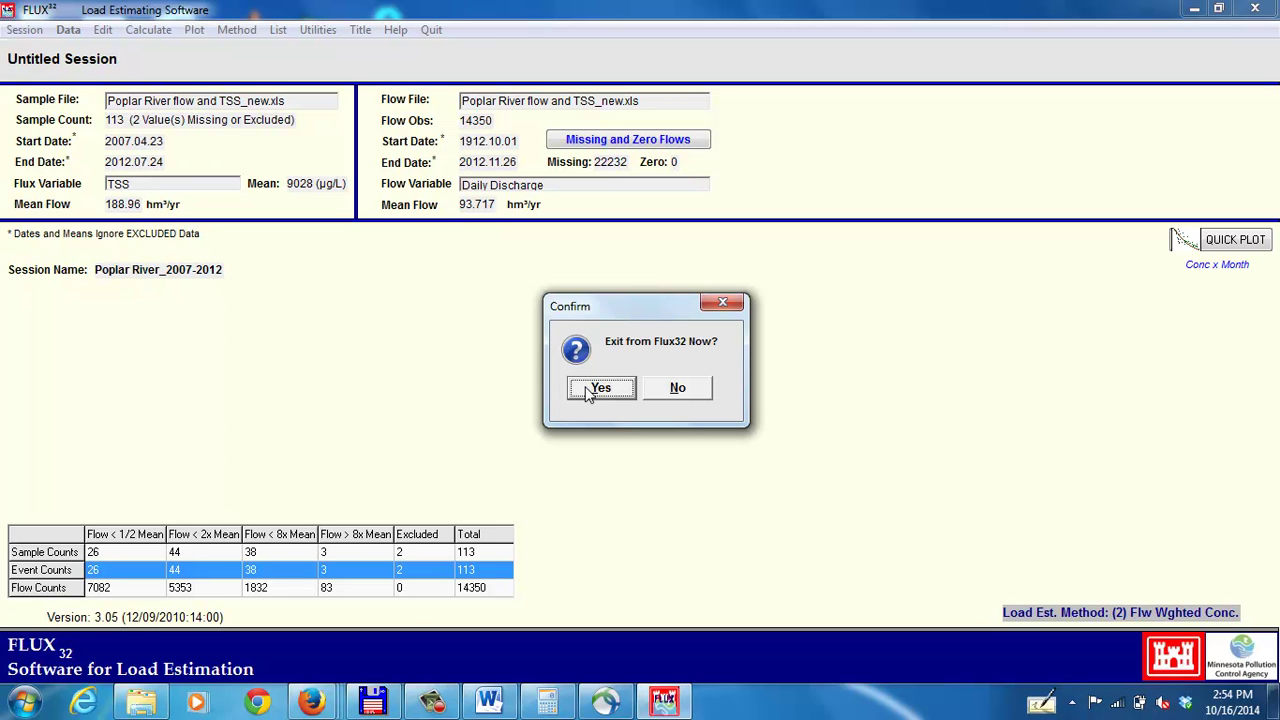
click(589, 392)
click(655, 396)
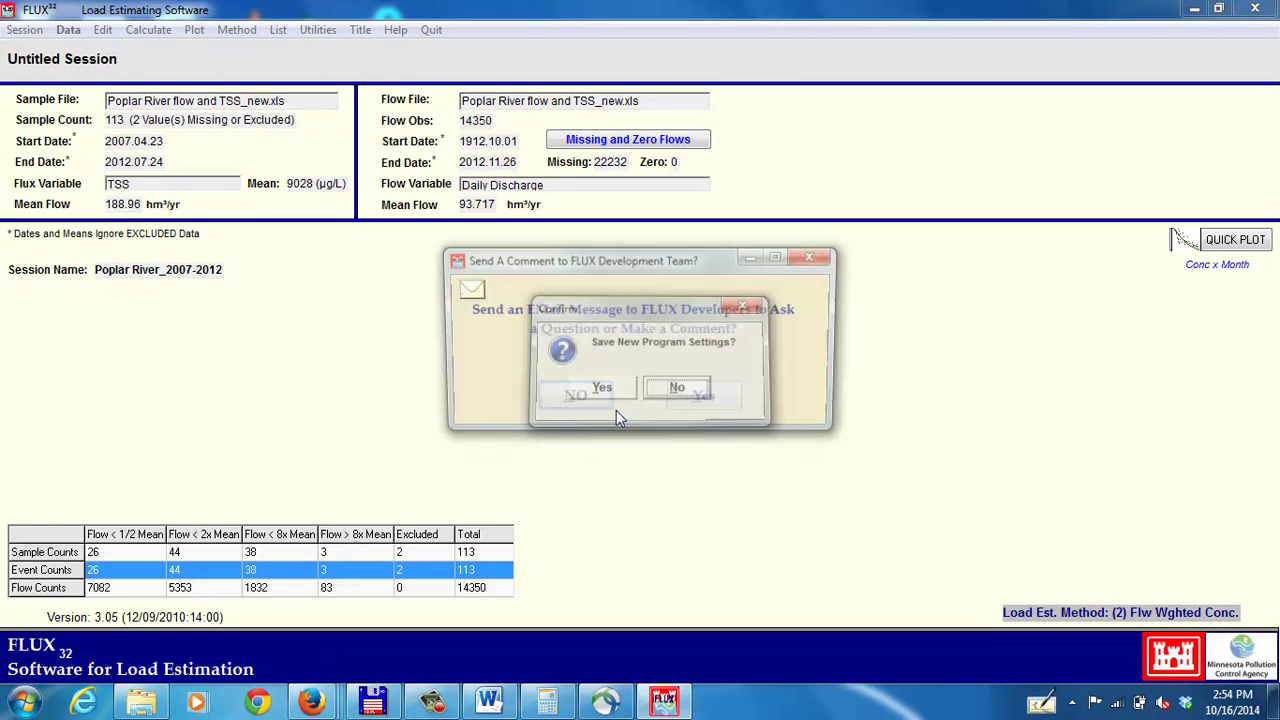
click(570, 399)
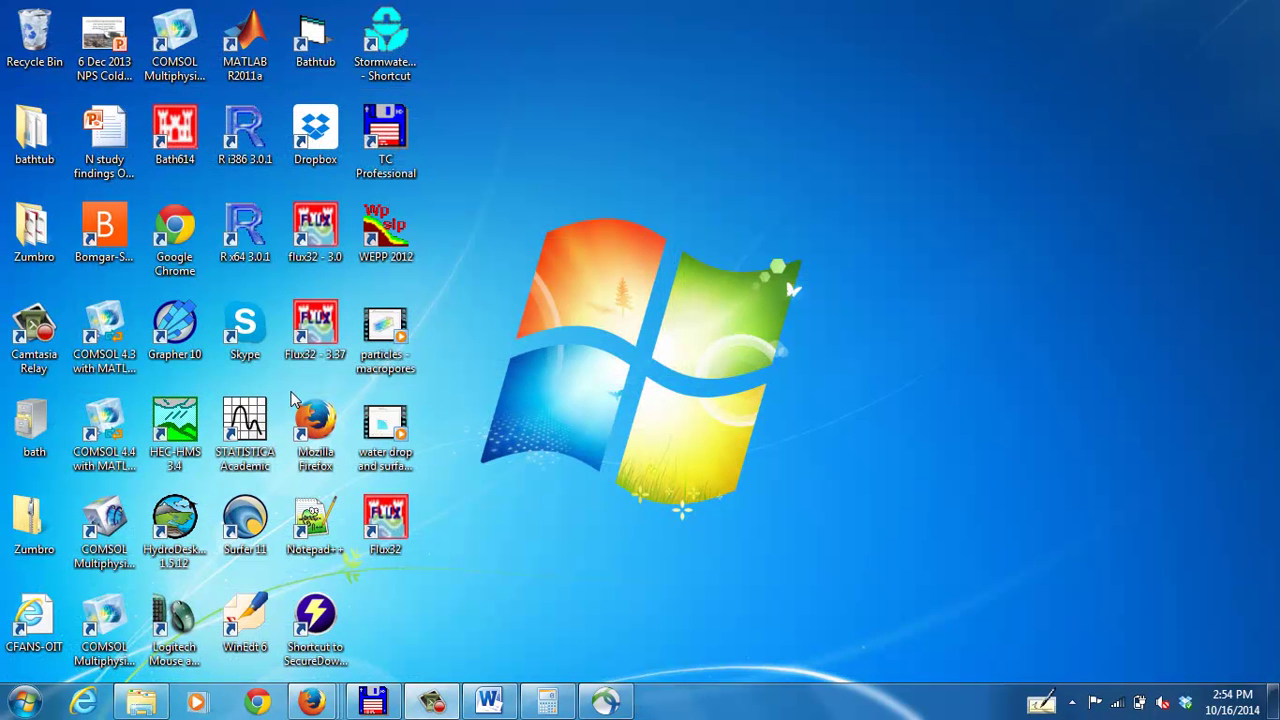
Launch Flux32 version 3.37 from the desktop, accept the welcome disclaimer and maximize the program window
double_click(327, 333)
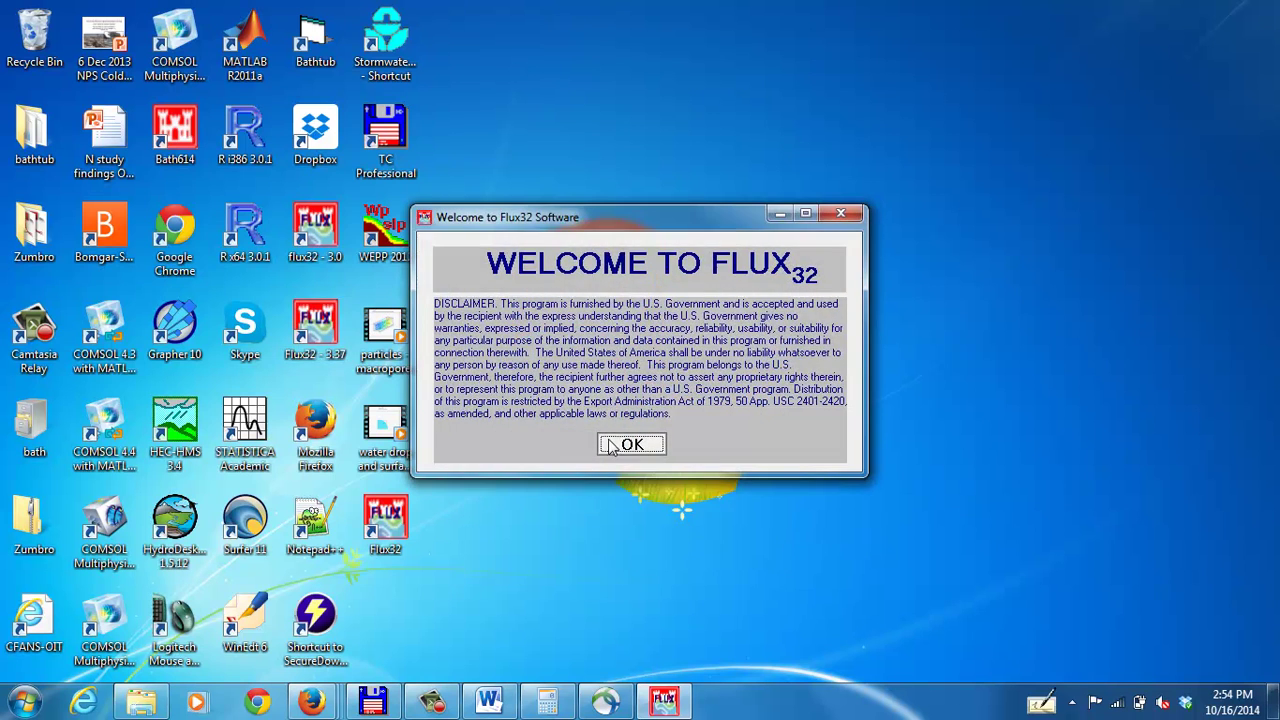
click(614, 445)
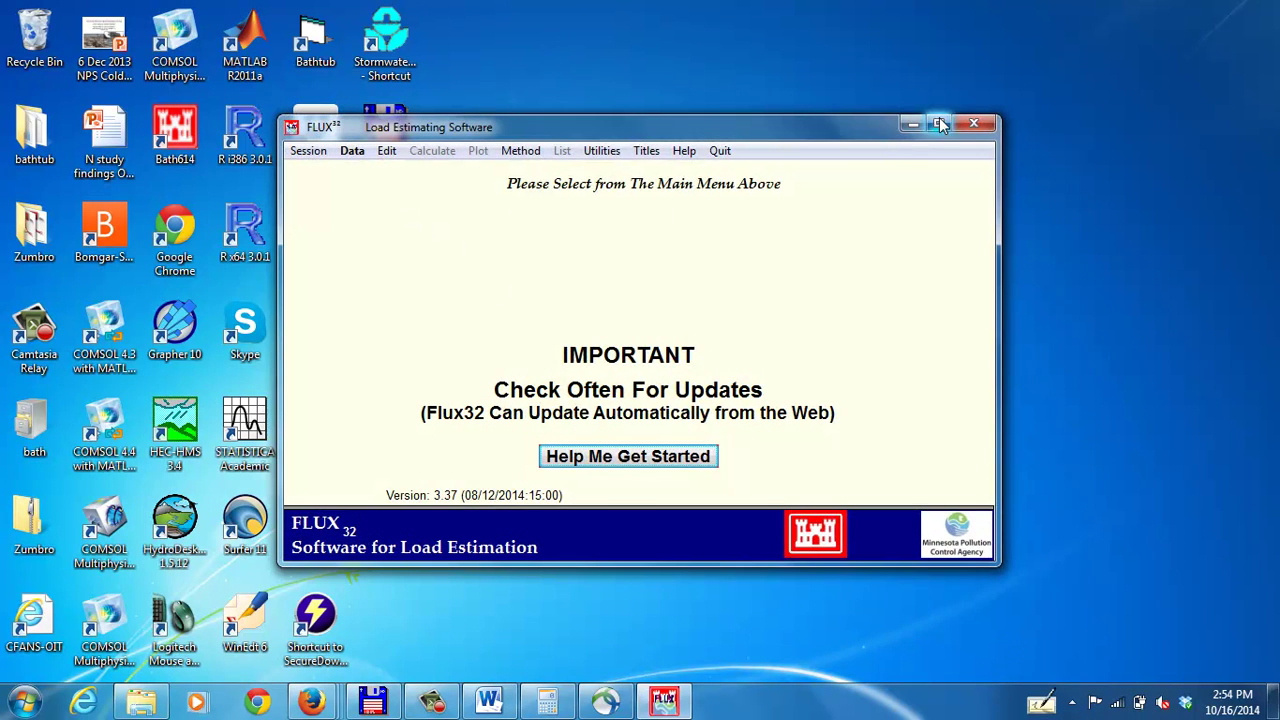
click(940, 124)
Open the saved session Poplar River_2007-2012 from the Downloads folder
click(24, 29)
click(34, 48)
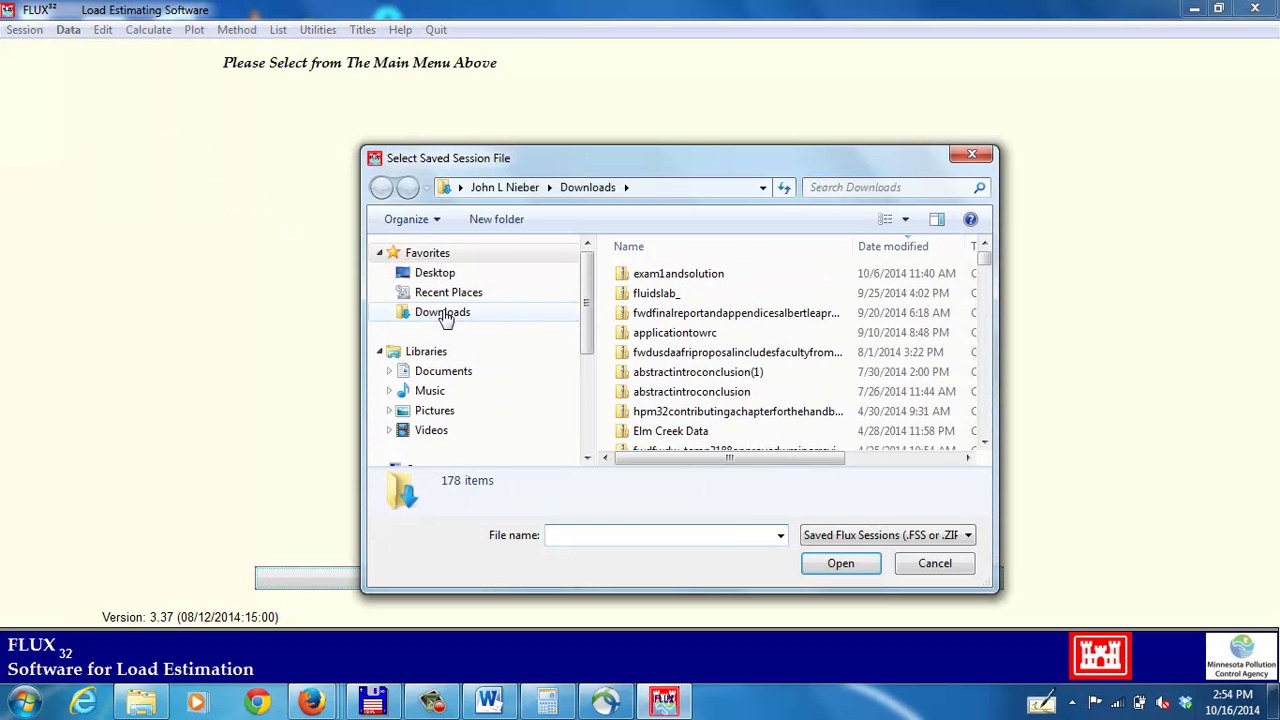
click(648, 278)
click(840, 563)
click(612, 376)
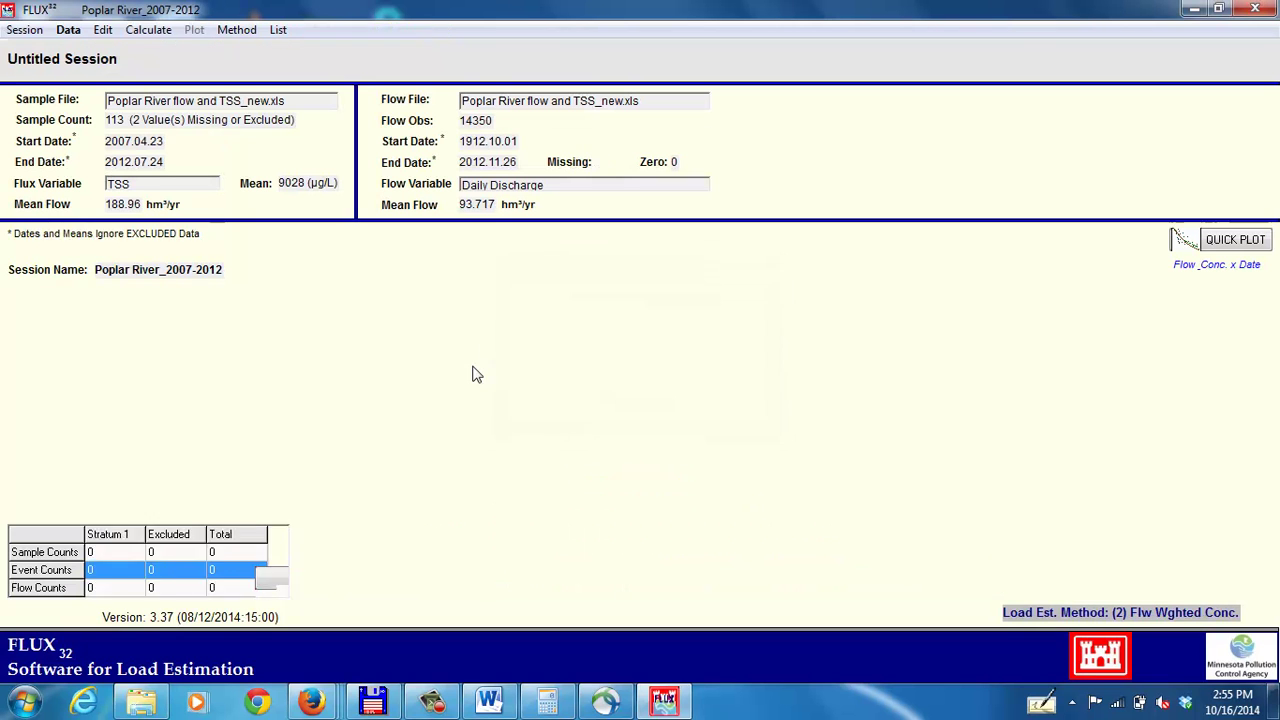
click(148, 32)
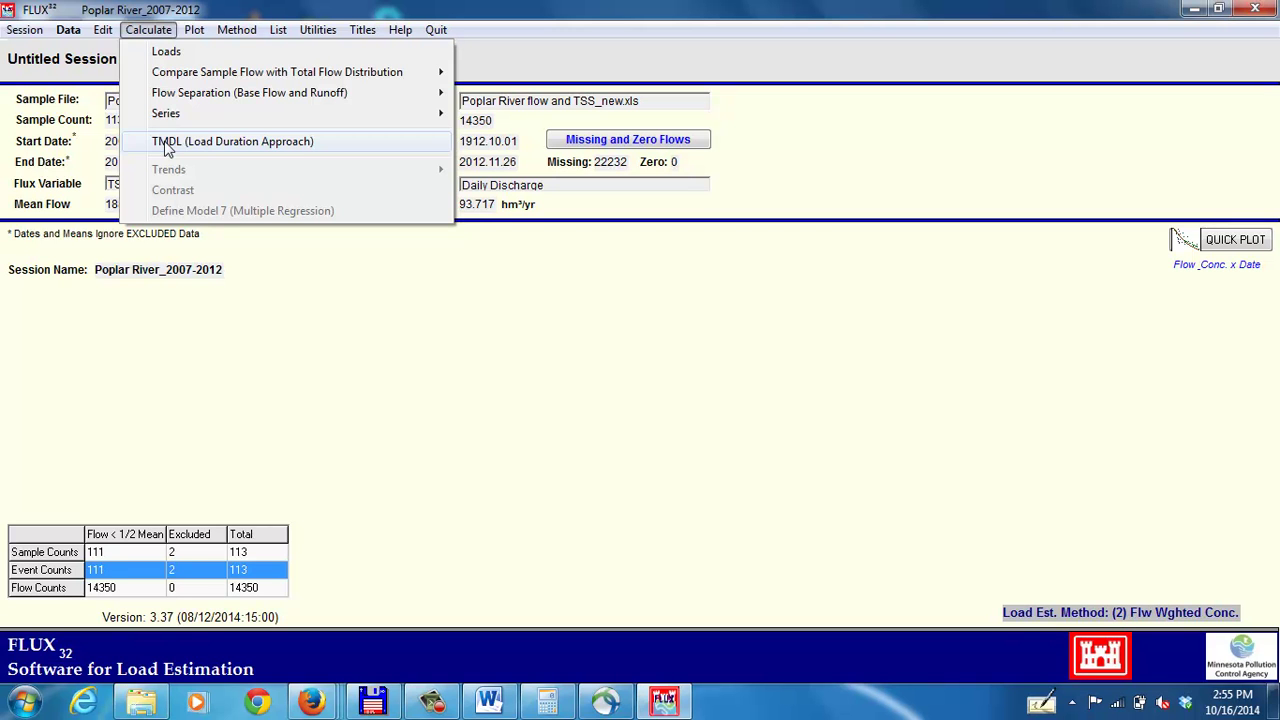
mouse_move(194, 30)
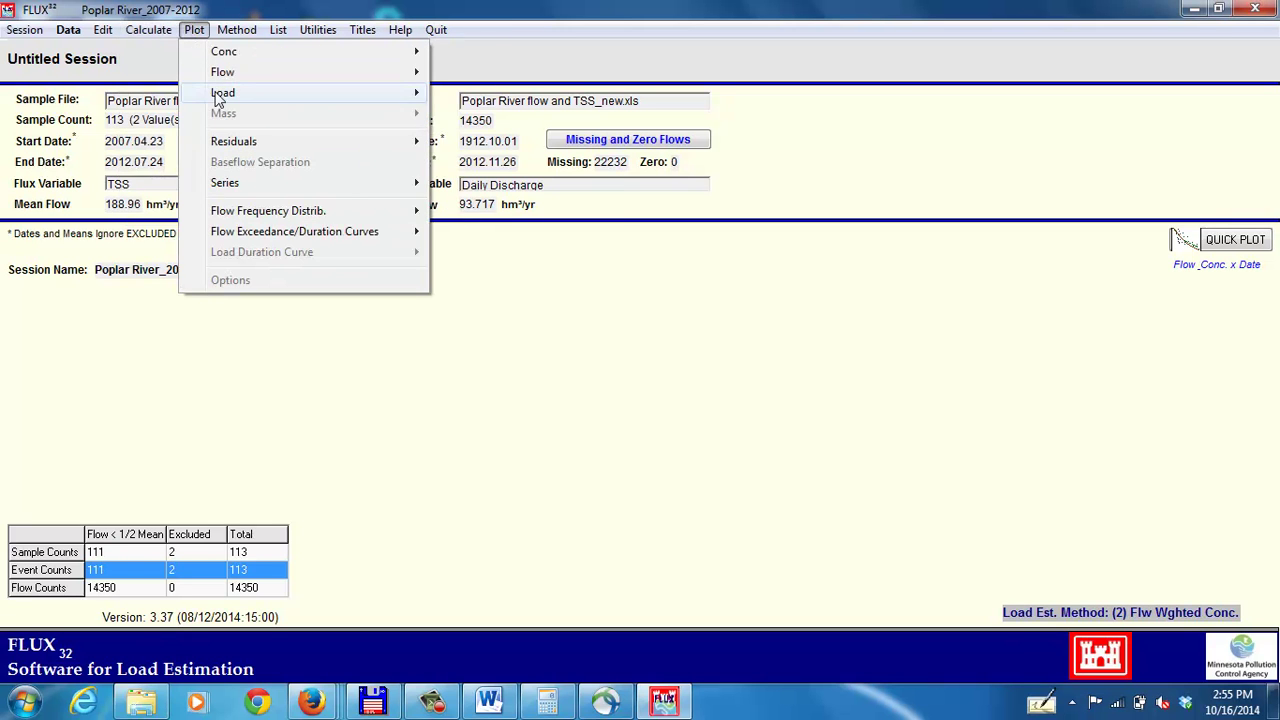
mouse_move(216, 99)
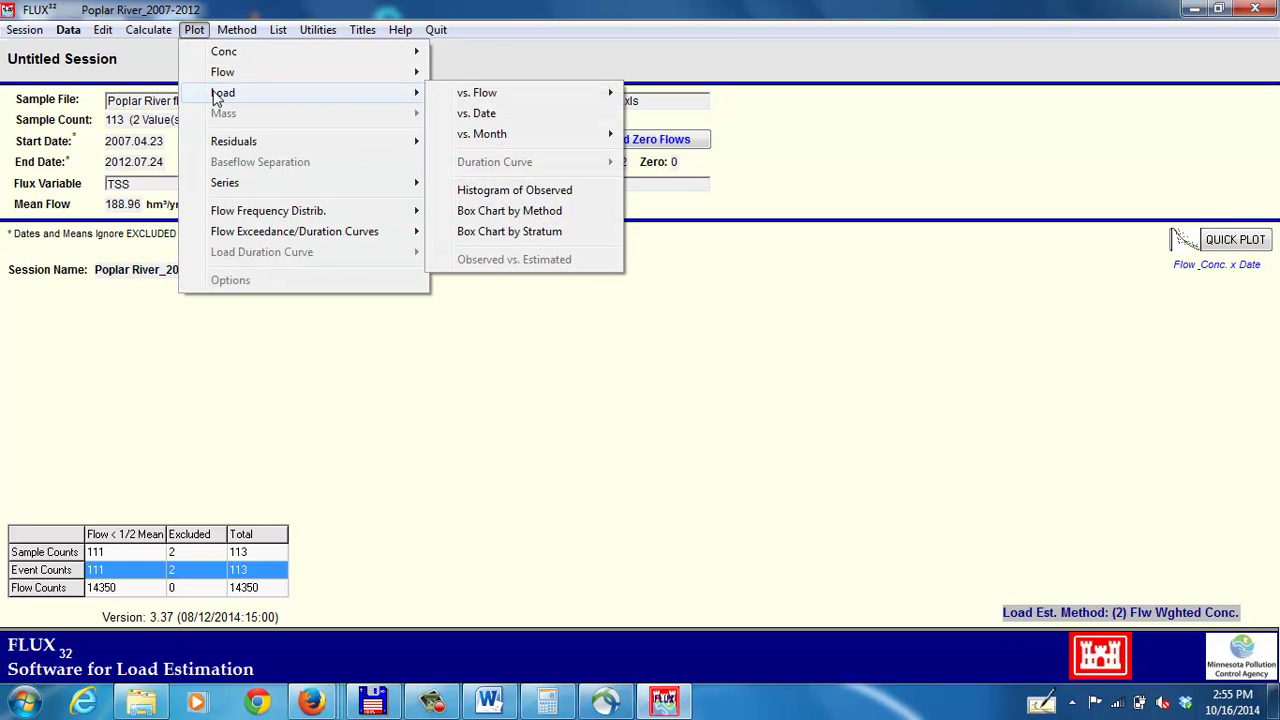
mouse_move(490, 145)
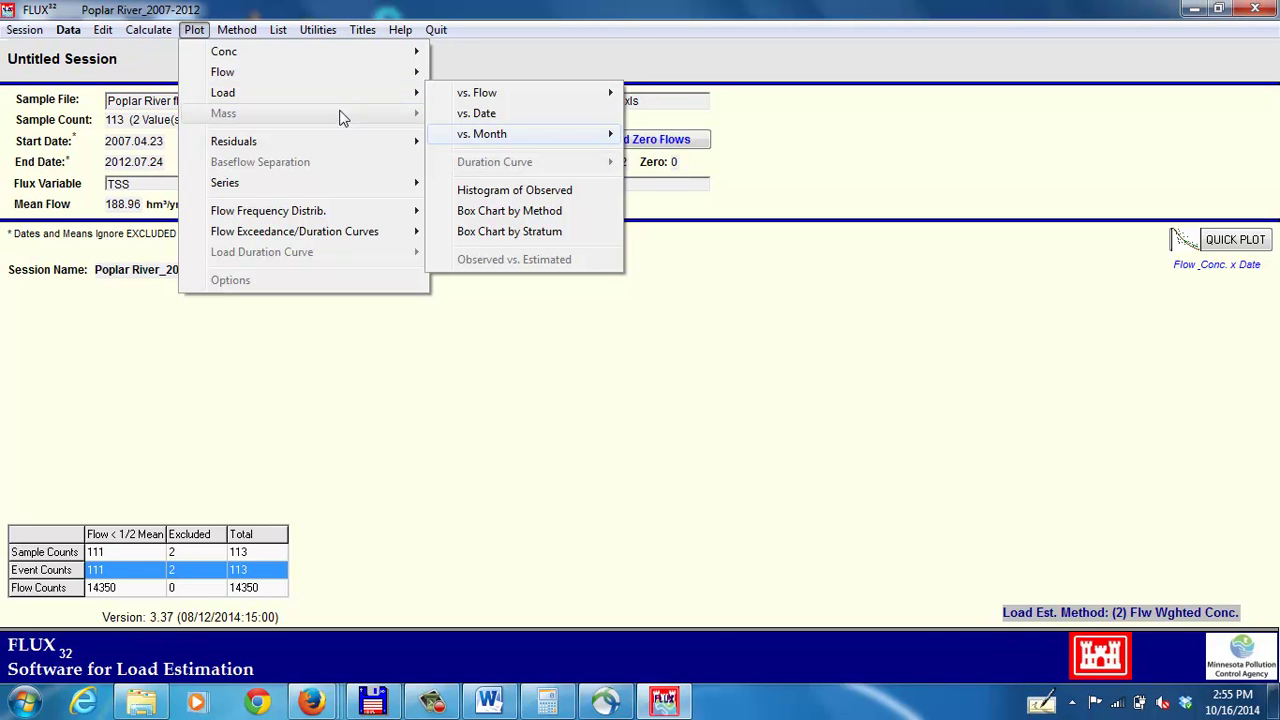
Start the TMDL calculation with the load duration approach and set the gaged watershed area to 114 square miles
mouse_move(148, 30)
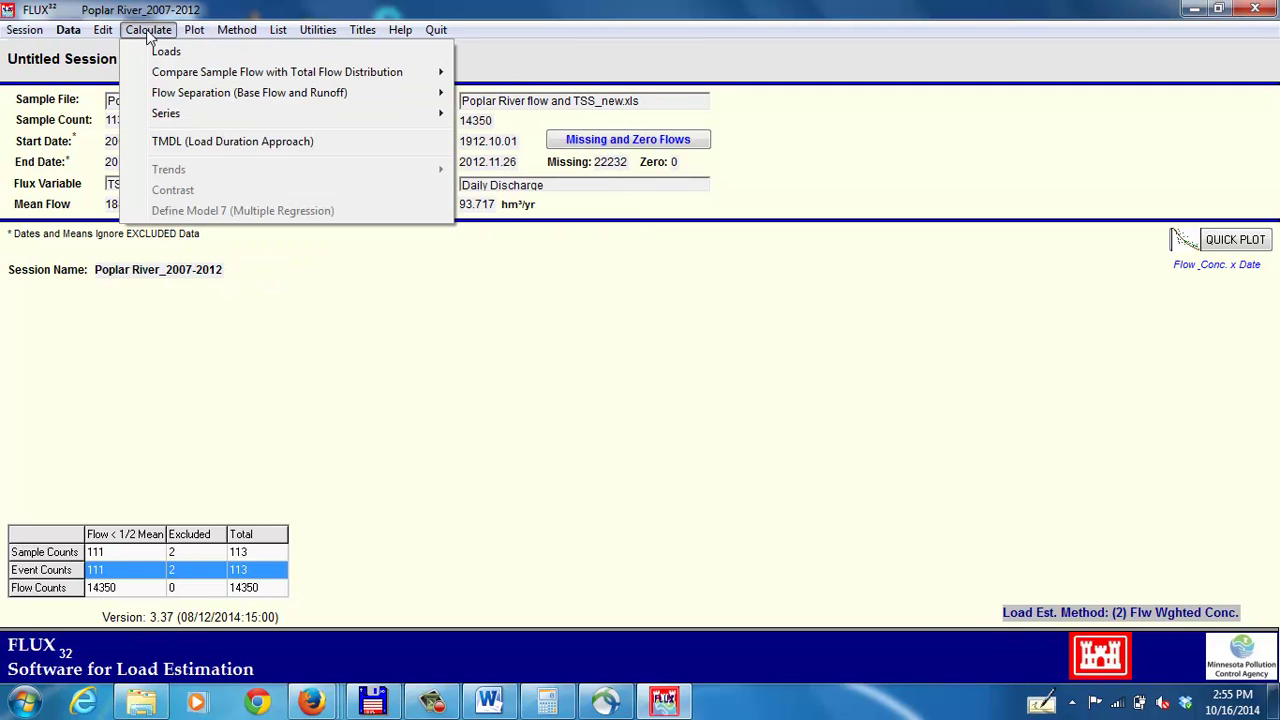
click(198, 143)
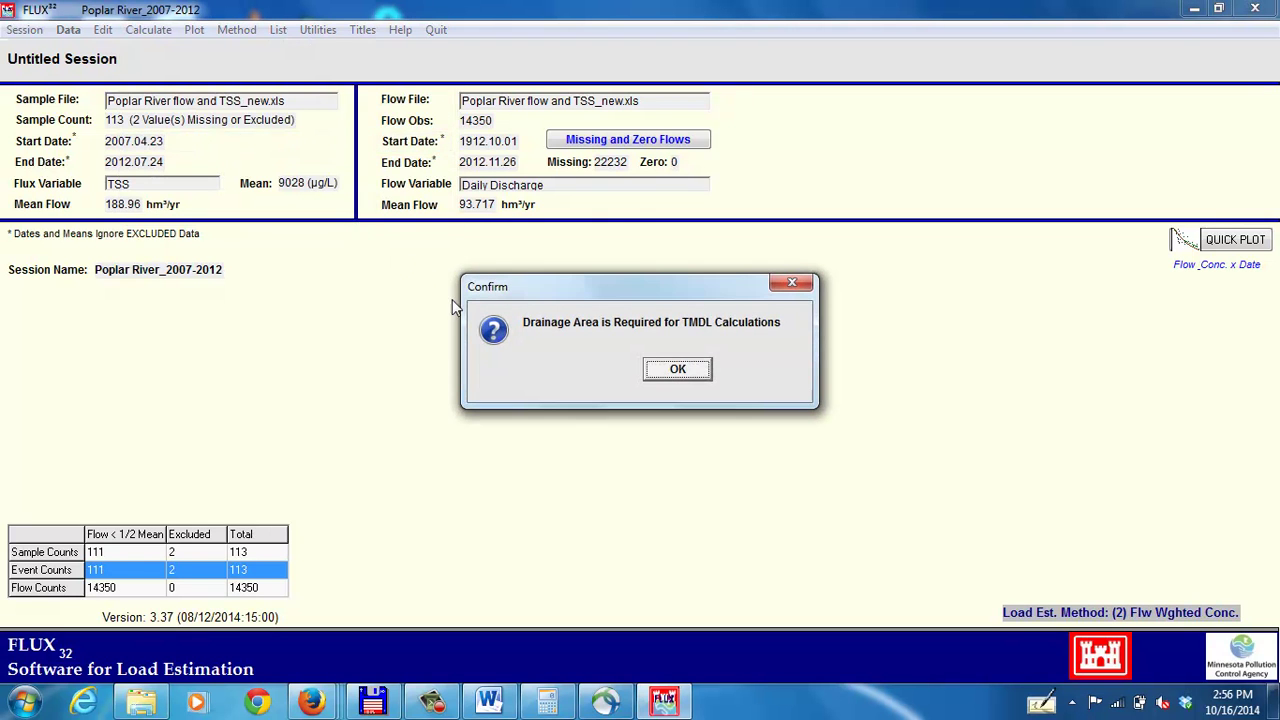
click(675, 372)
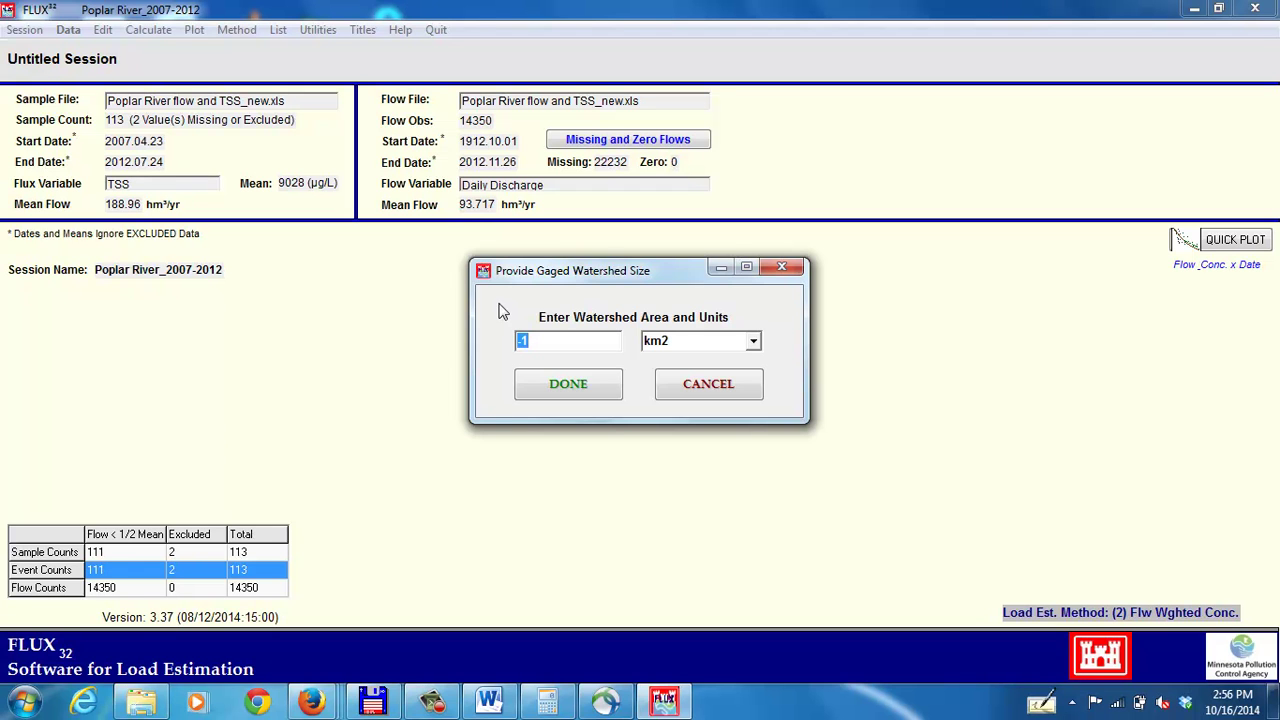
click(754, 344)
click(690, 391)
click(562, 342)
key(BackSpace)
key(BackSpace)
text(114)
click(566, 385)
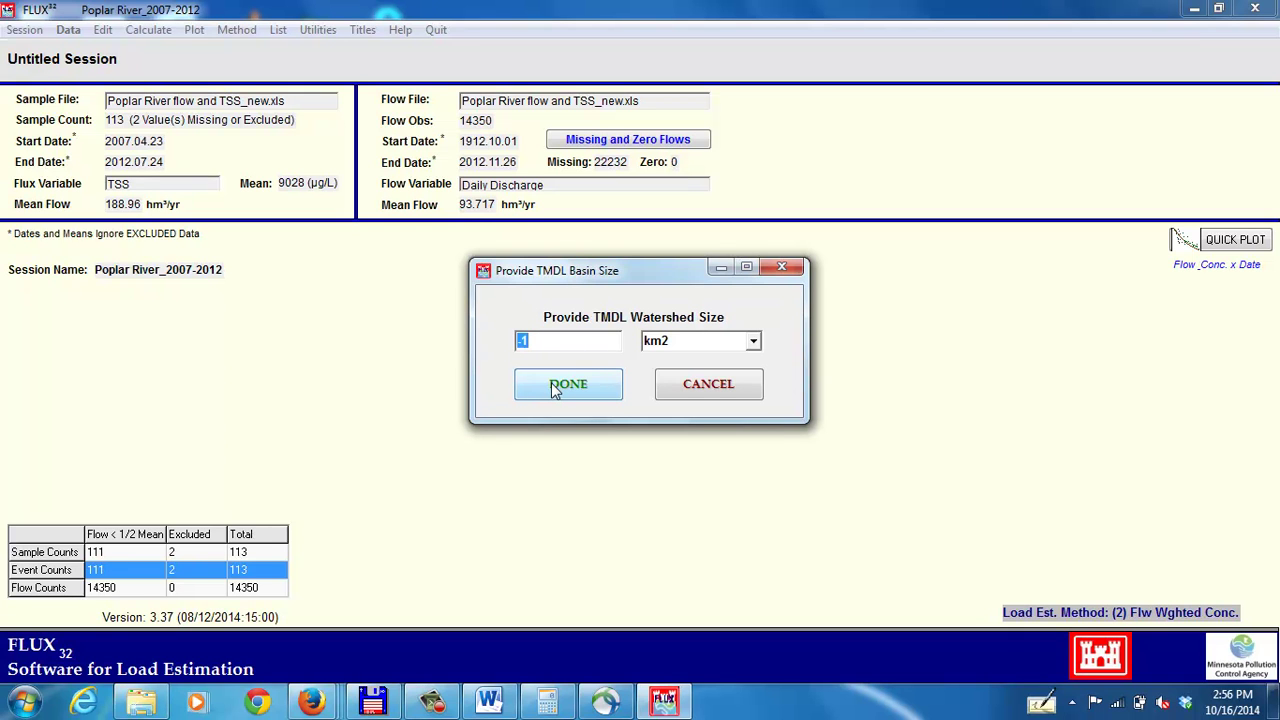
Accept the default TMDL watershed size, load Region_7_Targets_new as the regional criteria file, and select TSS as the constituent
click(555, 389)
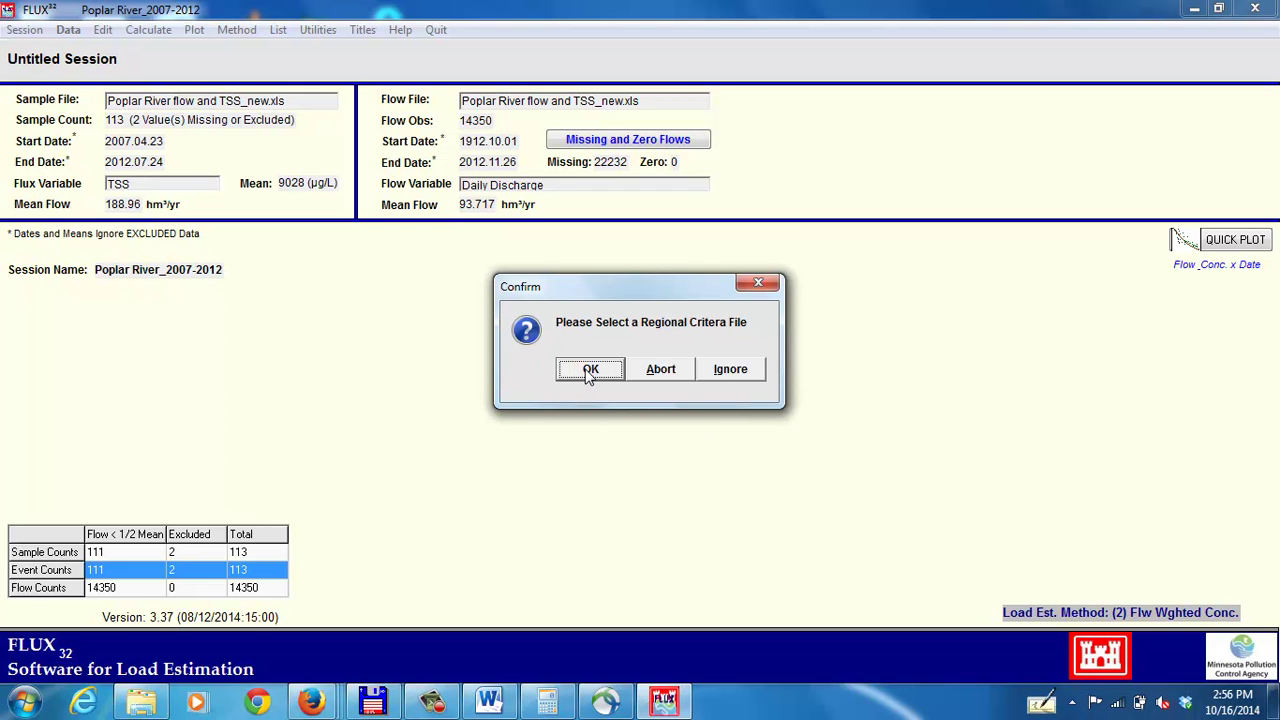
click(590, 372)
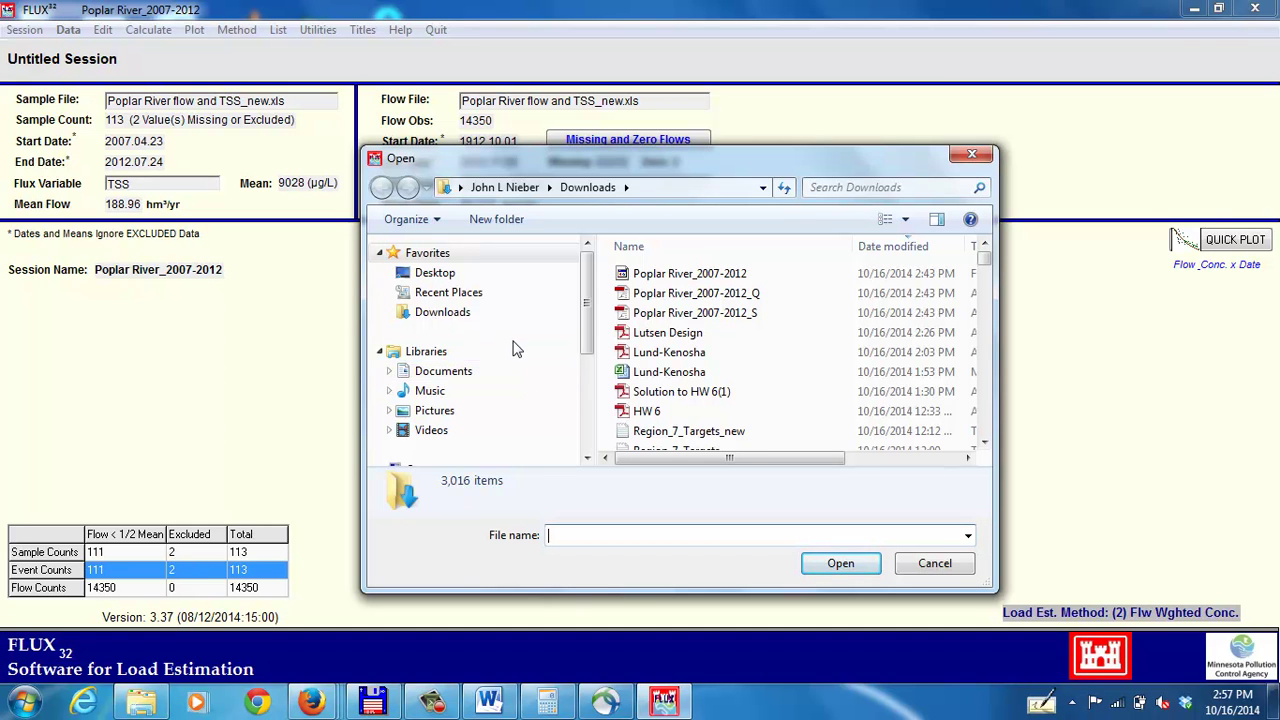
click(643, 434)
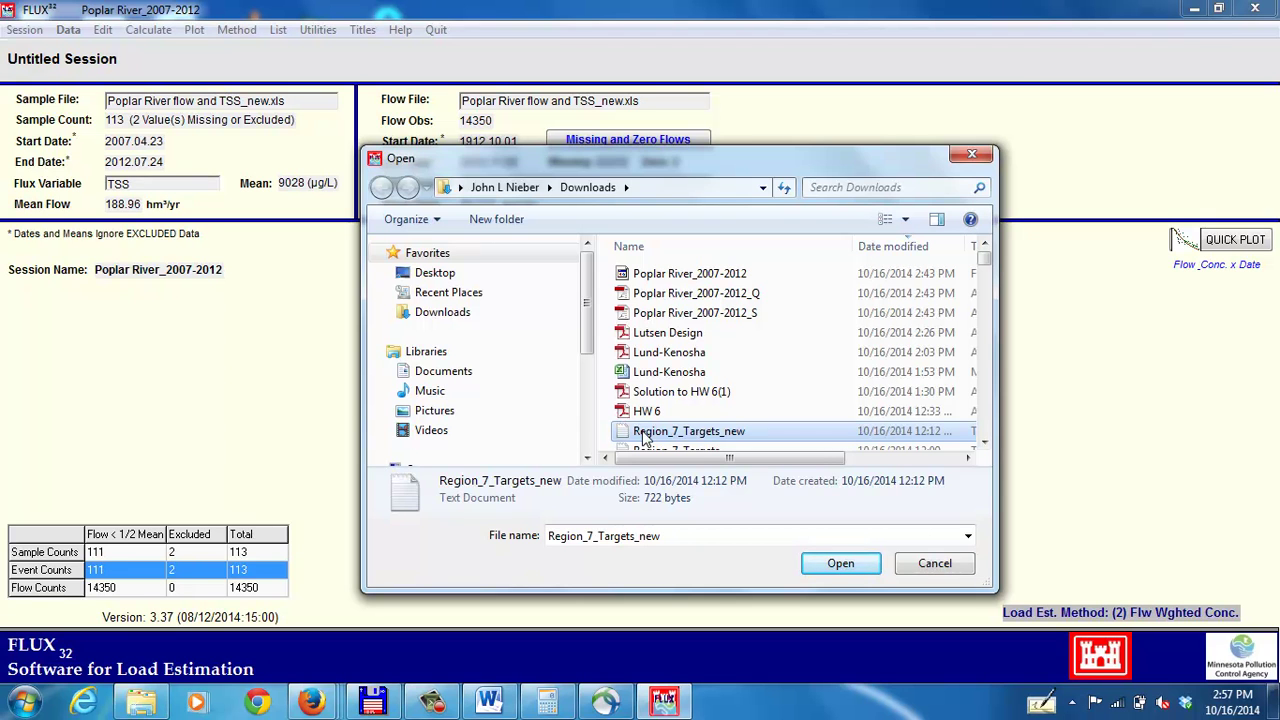
click(829, 566)
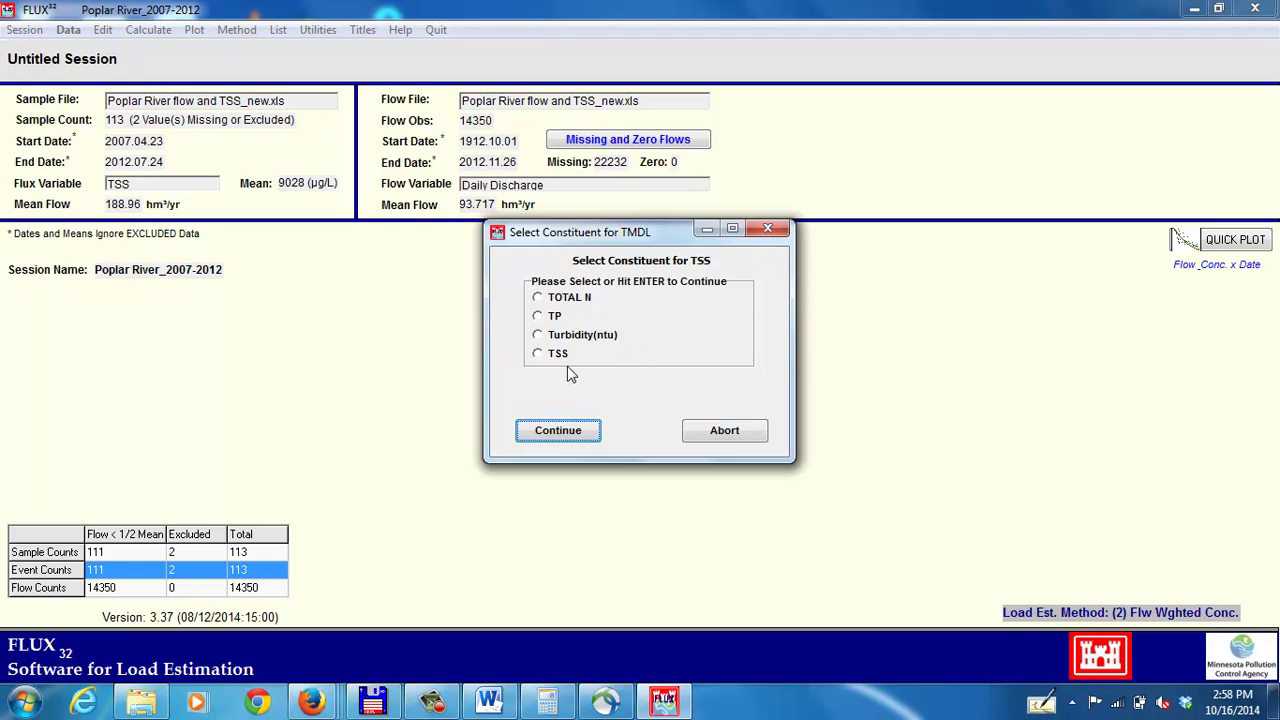
click(538, 355)
click(552, 431)
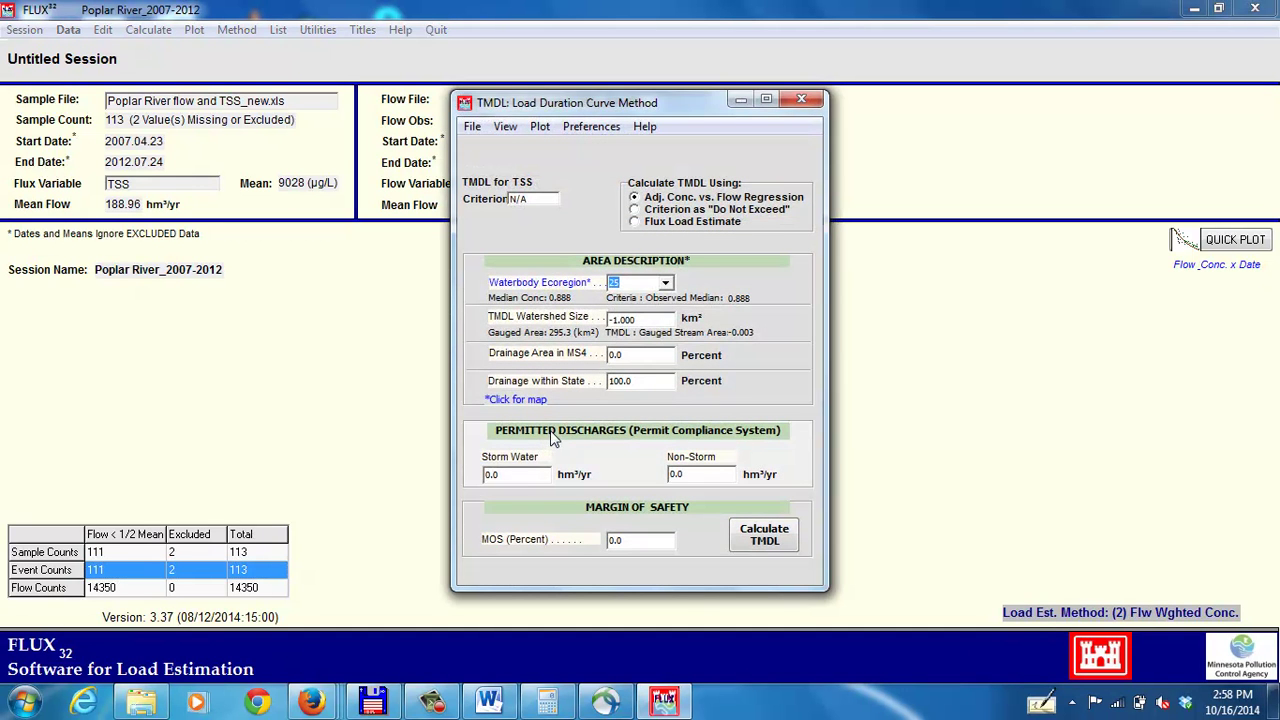
Set the TMDL to be calculated using the criterion as "Do Not Exceed"
click(529, 198)
click(634, 212)
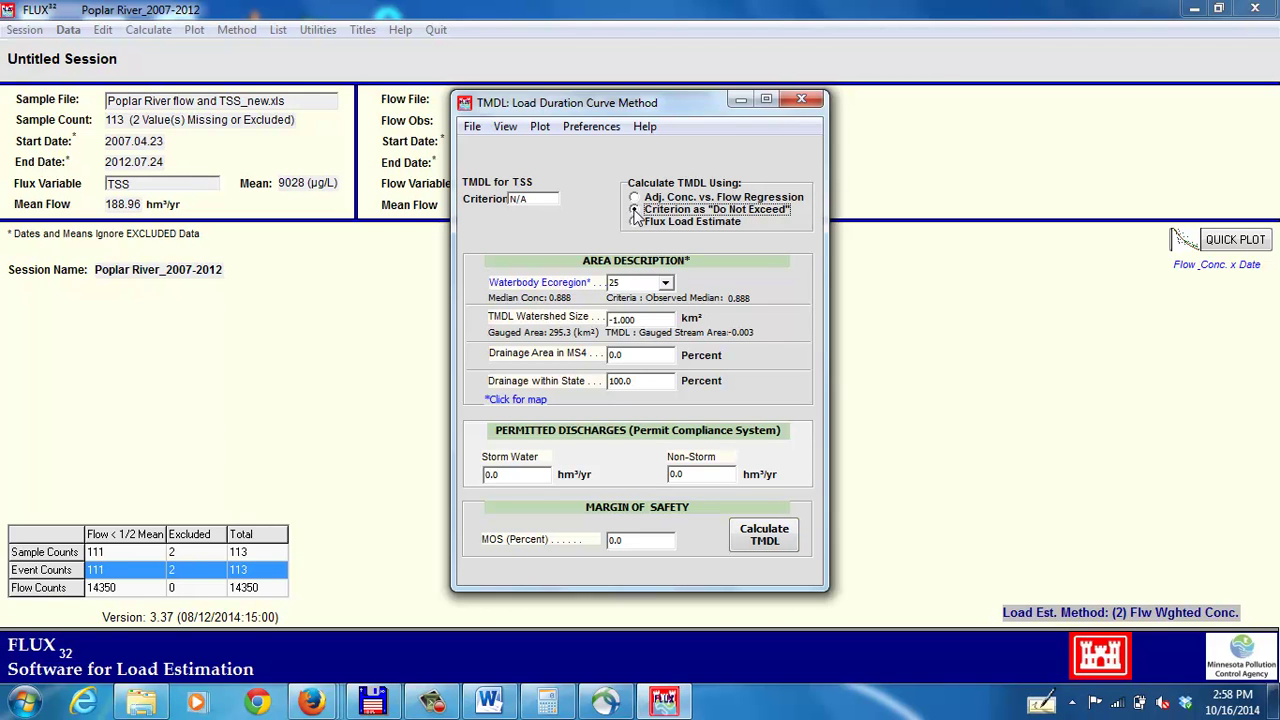
click(543, 198)
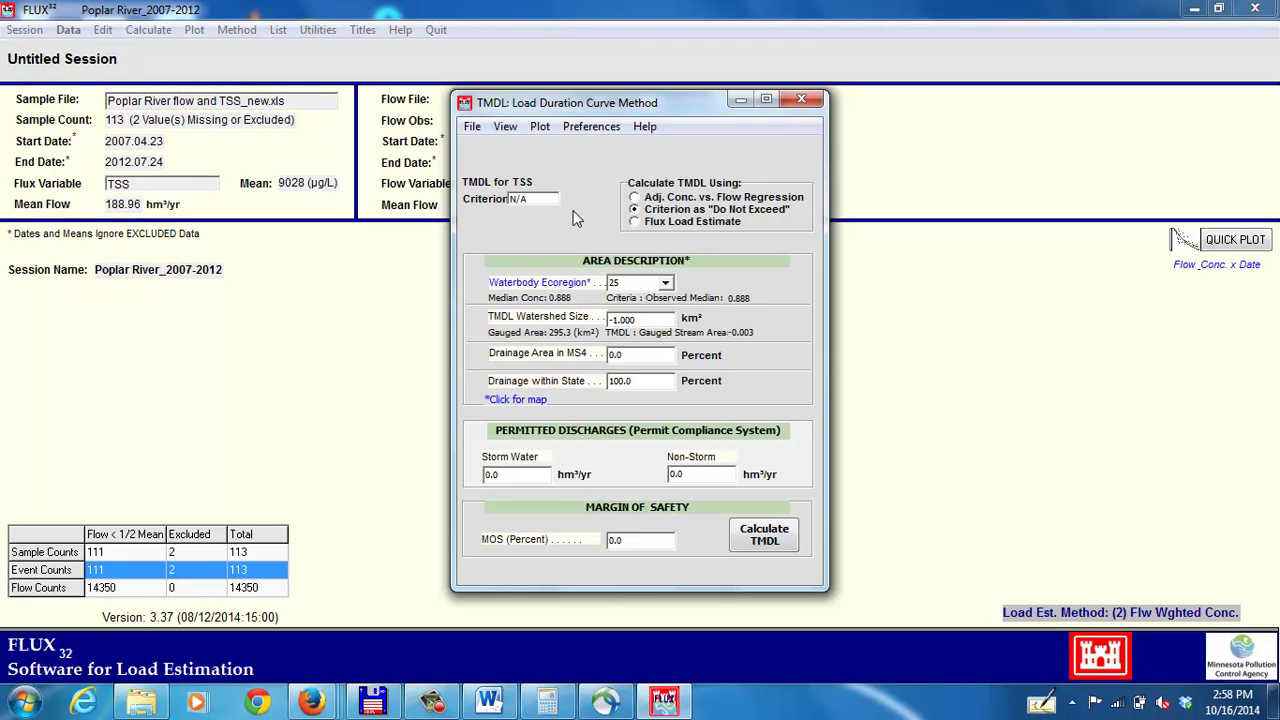
click(635, 220)
click(635, 210)
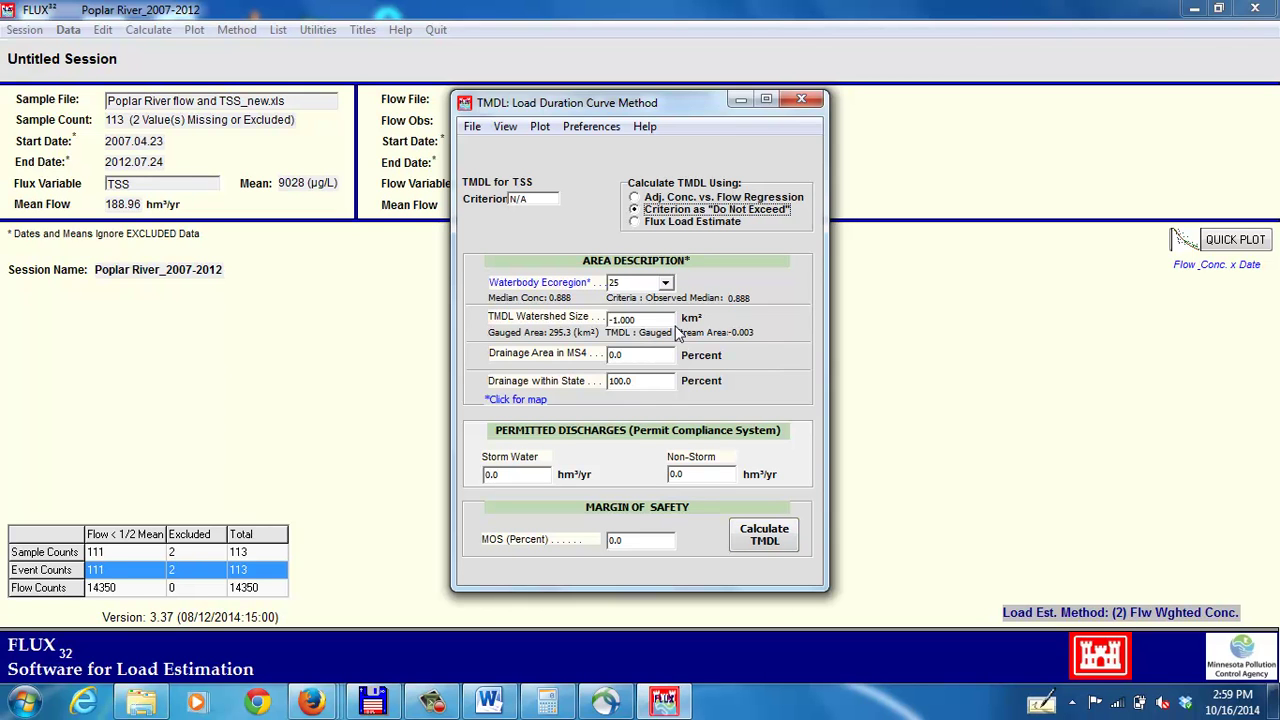
Set the TMDL watershed size to 295.3 km² and try to calculate the TMDL
click(656, 320)
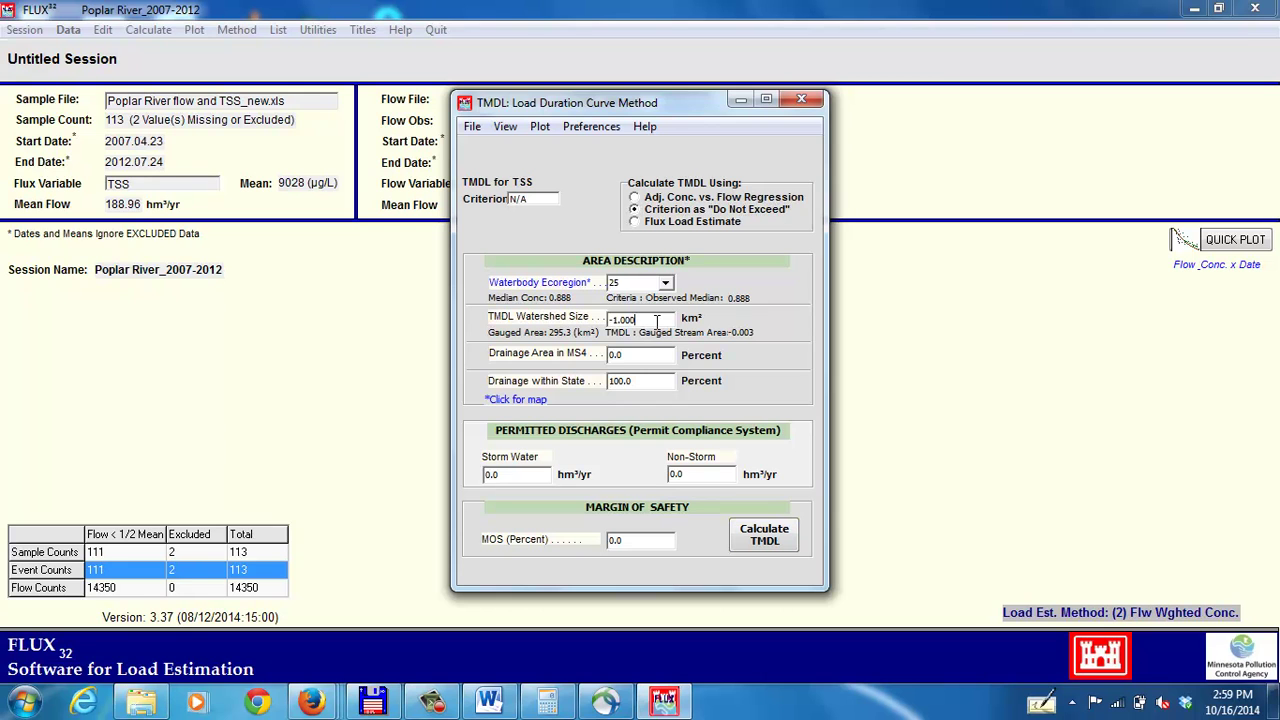
key(BackSpace)
key(BackSpace)
key(BackSpace)
key(BackSpace)
key(BackSpace)
key(BackSpace)
text(205.3)
key(BackSpace)
key(BackSpace)
key(BackSpace)
key(BackSpace)
text(95.3)
click(757, 541)
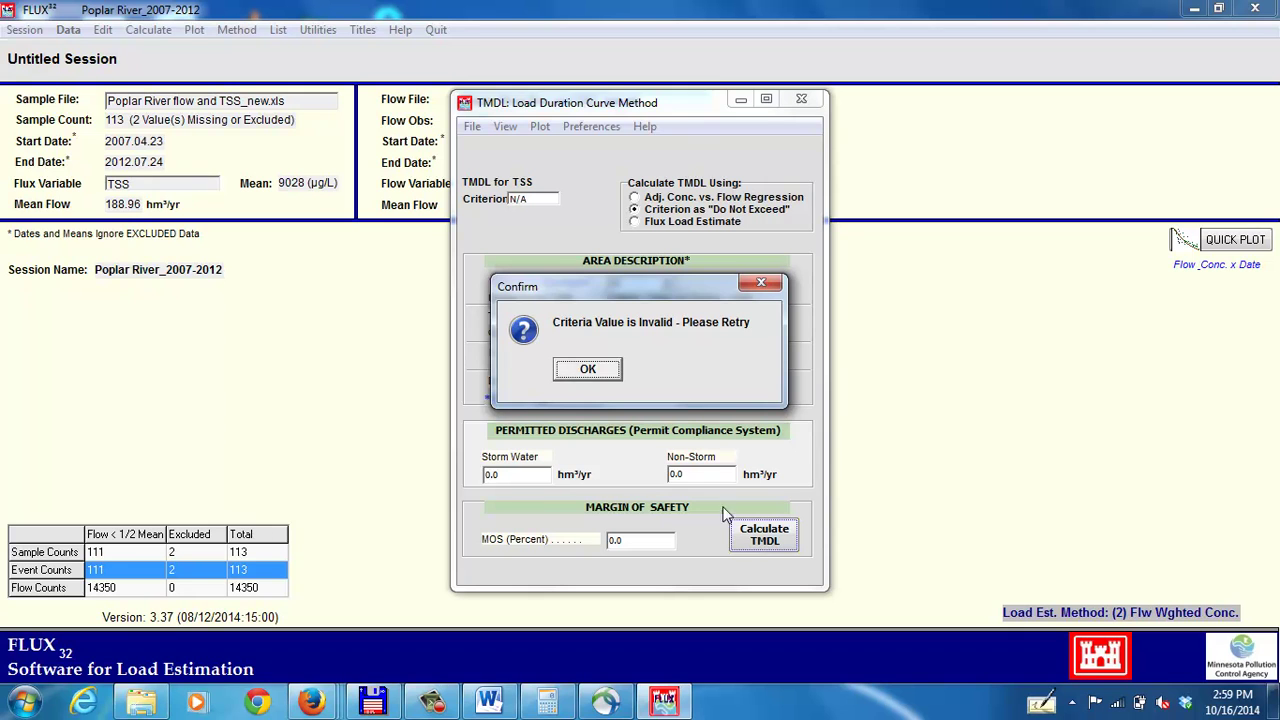
click(588, 370)
Set the TSS criterion to 12250 and calculate the TMDL, using TSS as the abbreviation for table headings
click(546, 200)
key(BackSpace)
key(BackSpace)
key(BackSpace)
text(12250)
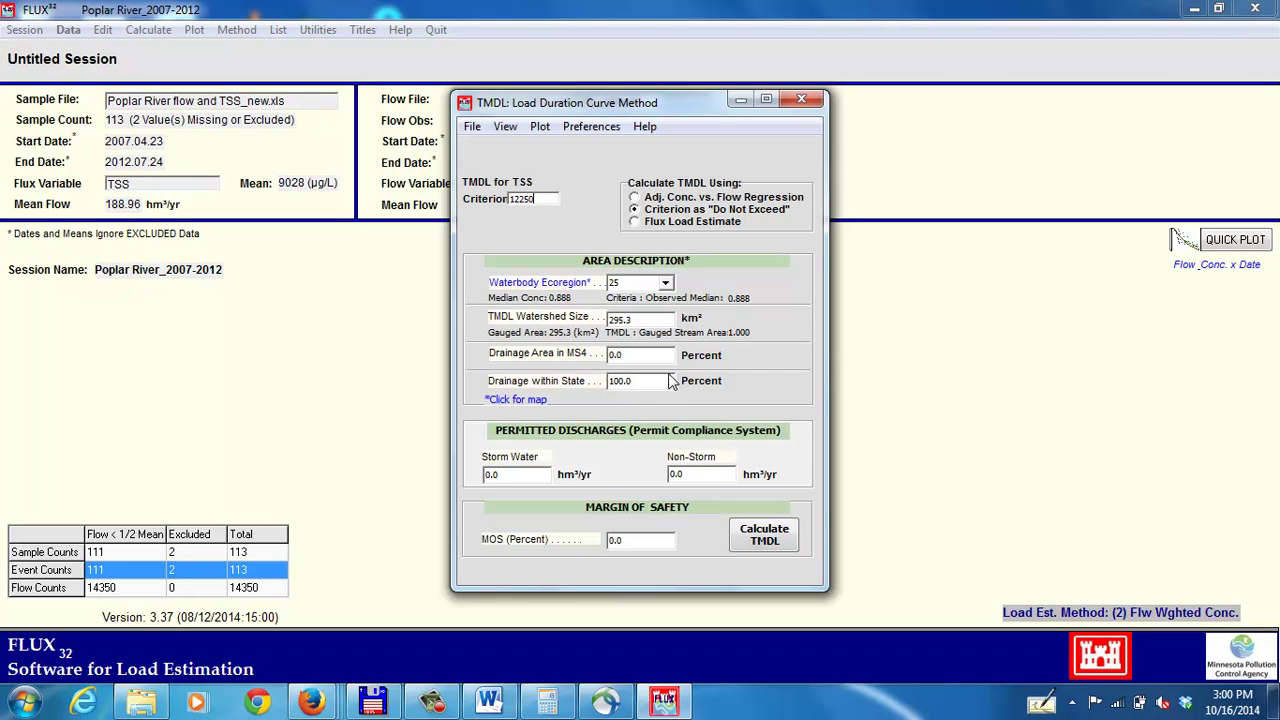
click(764, 540)
click(763, 538)
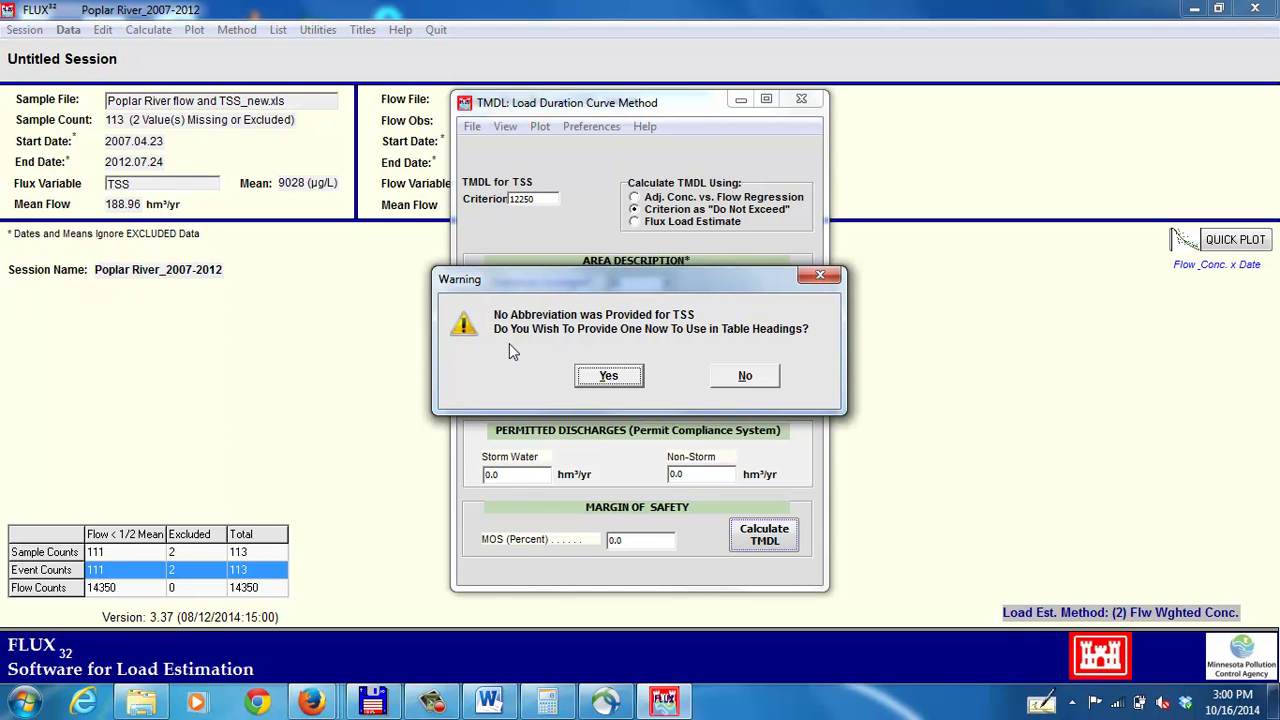
click(605, 378)
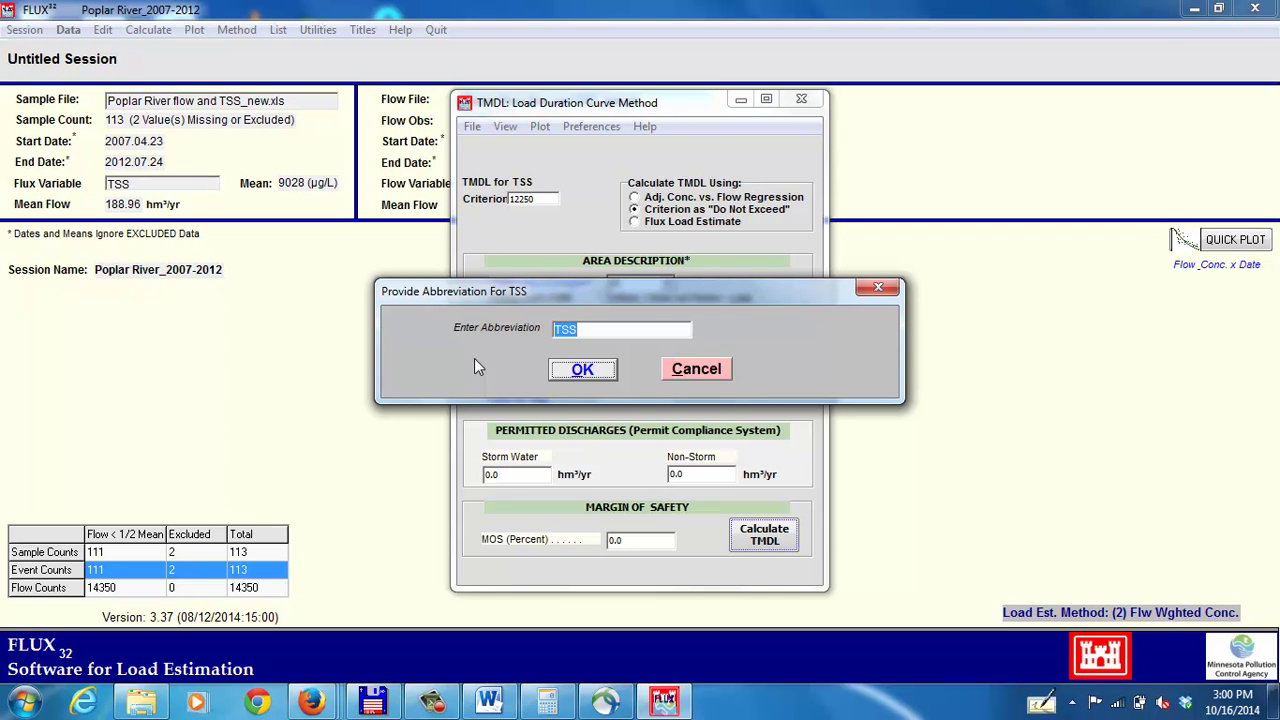
click(580, 375)
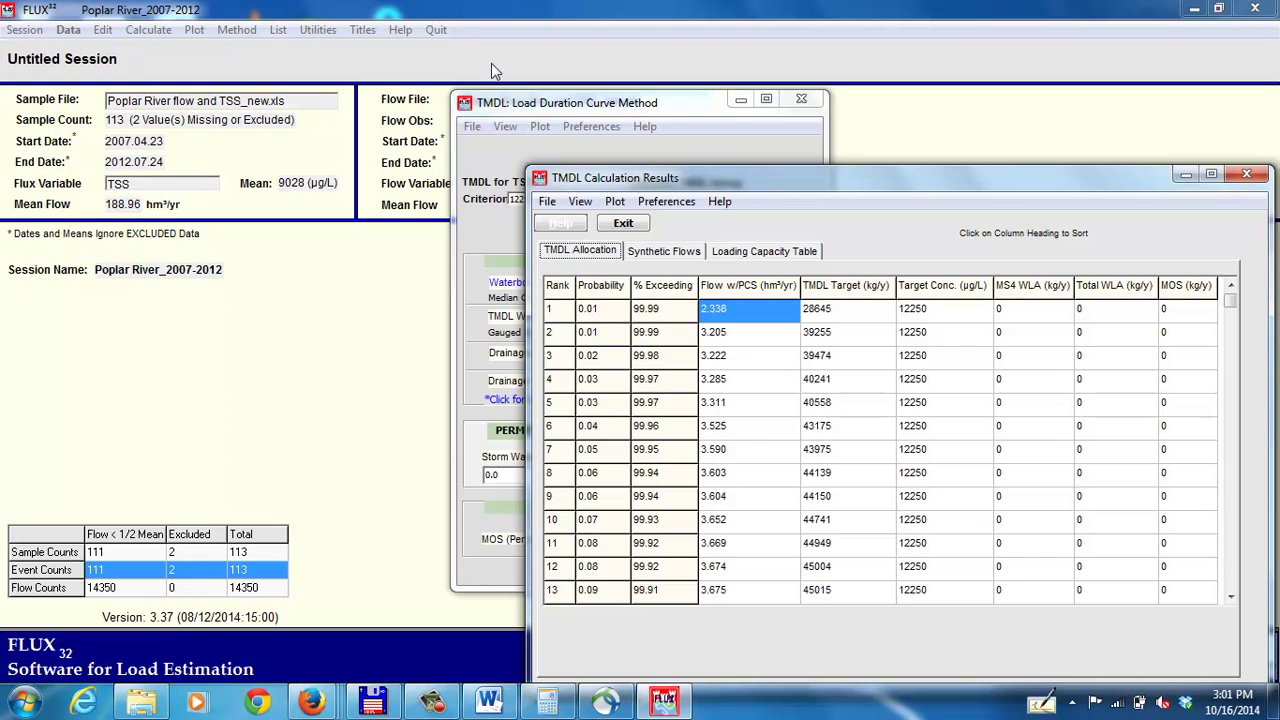
Plot the TSS load duration curve from the TMDL calculation results, and close it without remembering the plot settings
click(615, 202)
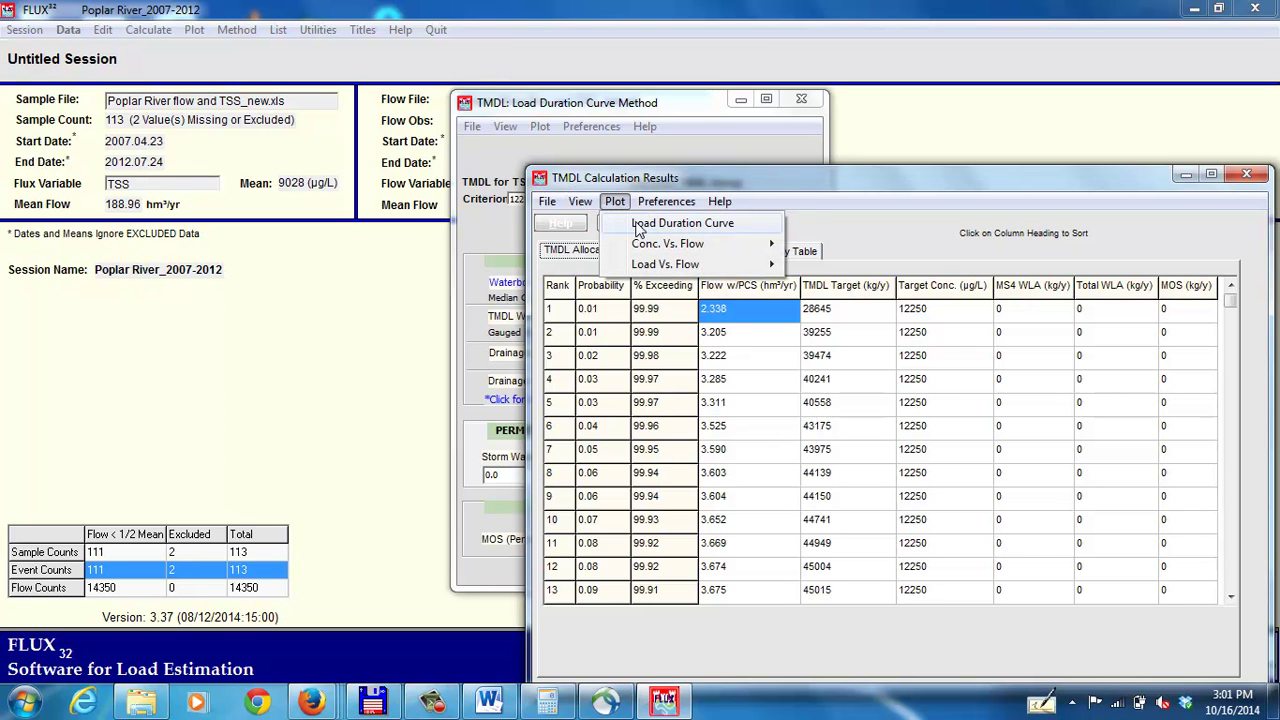
click(638, 226)
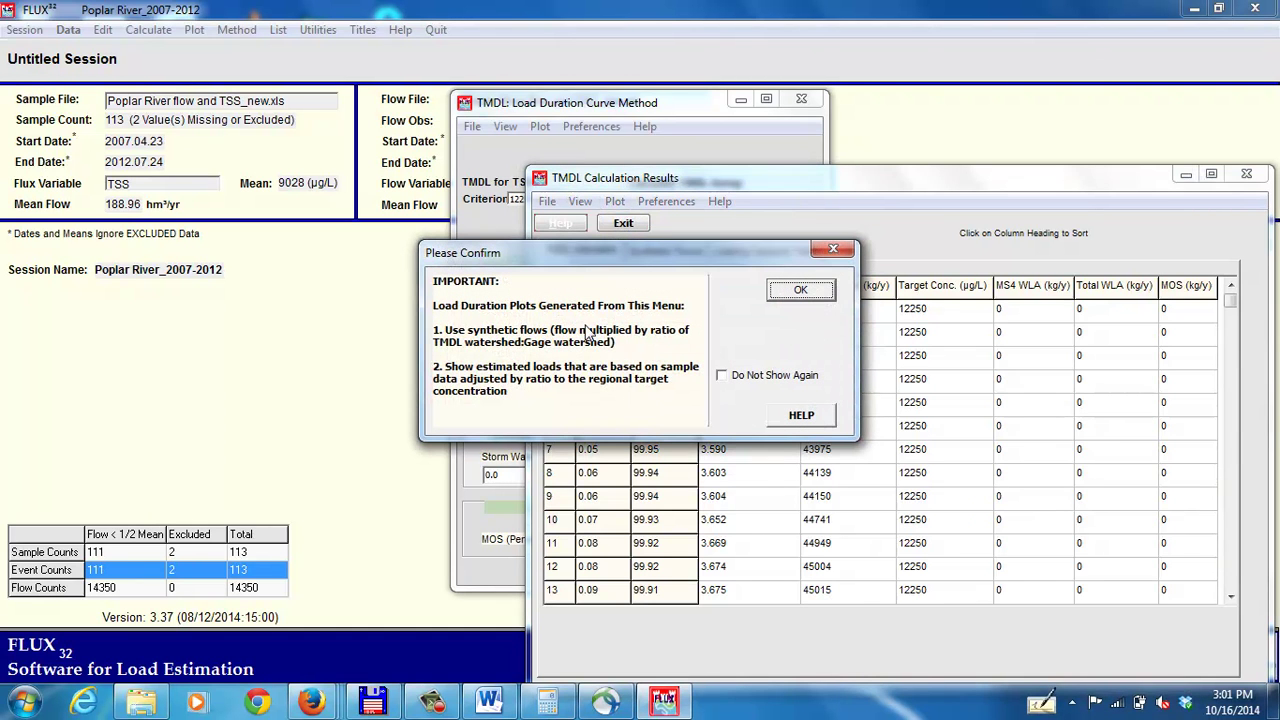
click(805, 290)
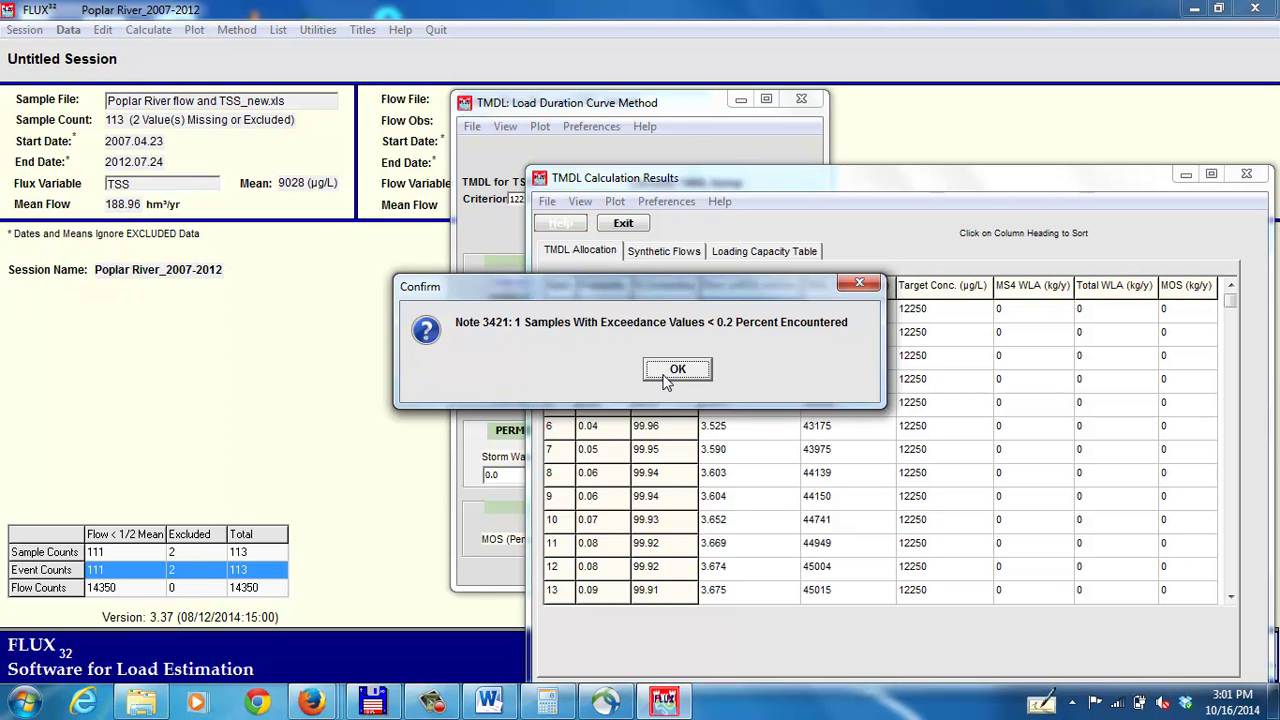
click(677, 370)
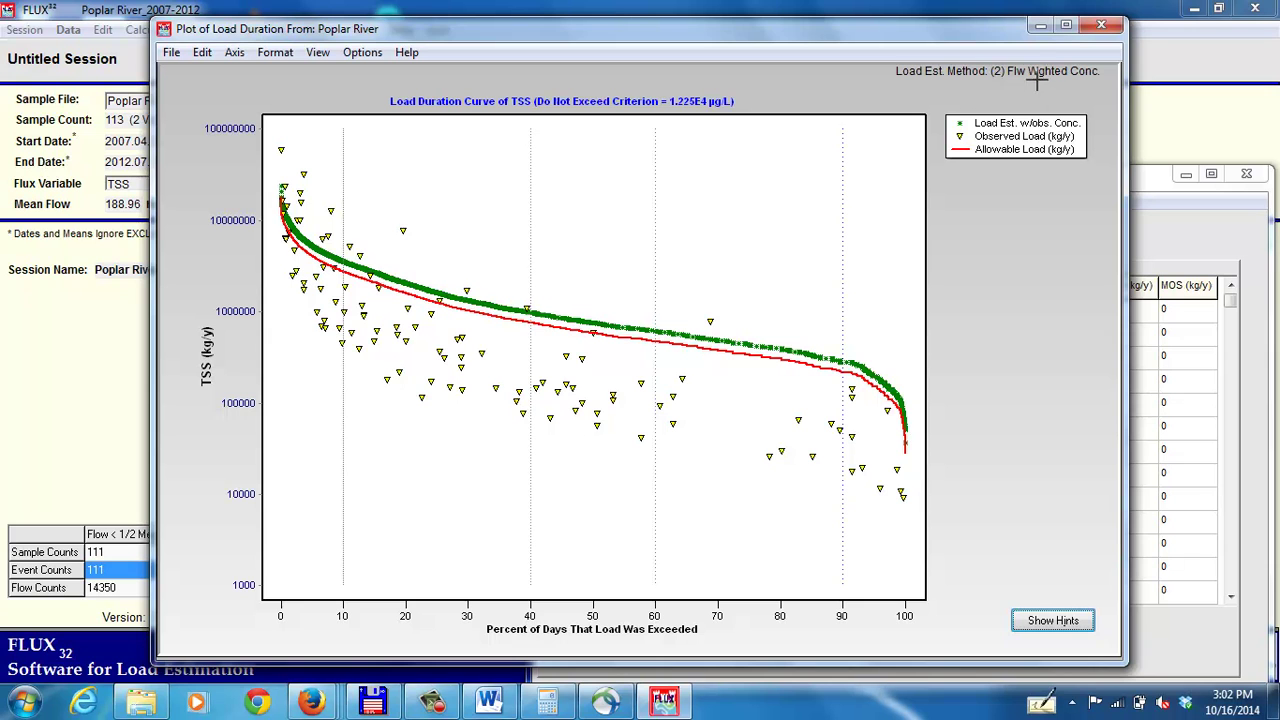
click(1101, 28)
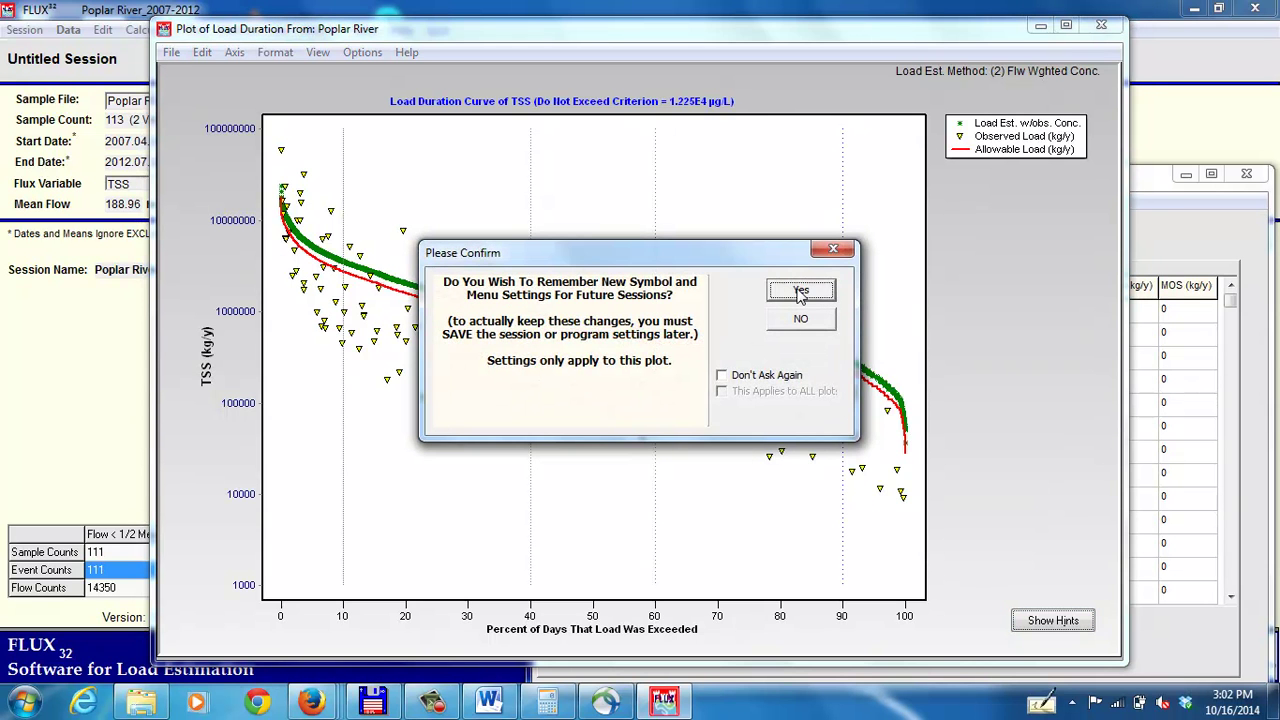
click(800, 318)
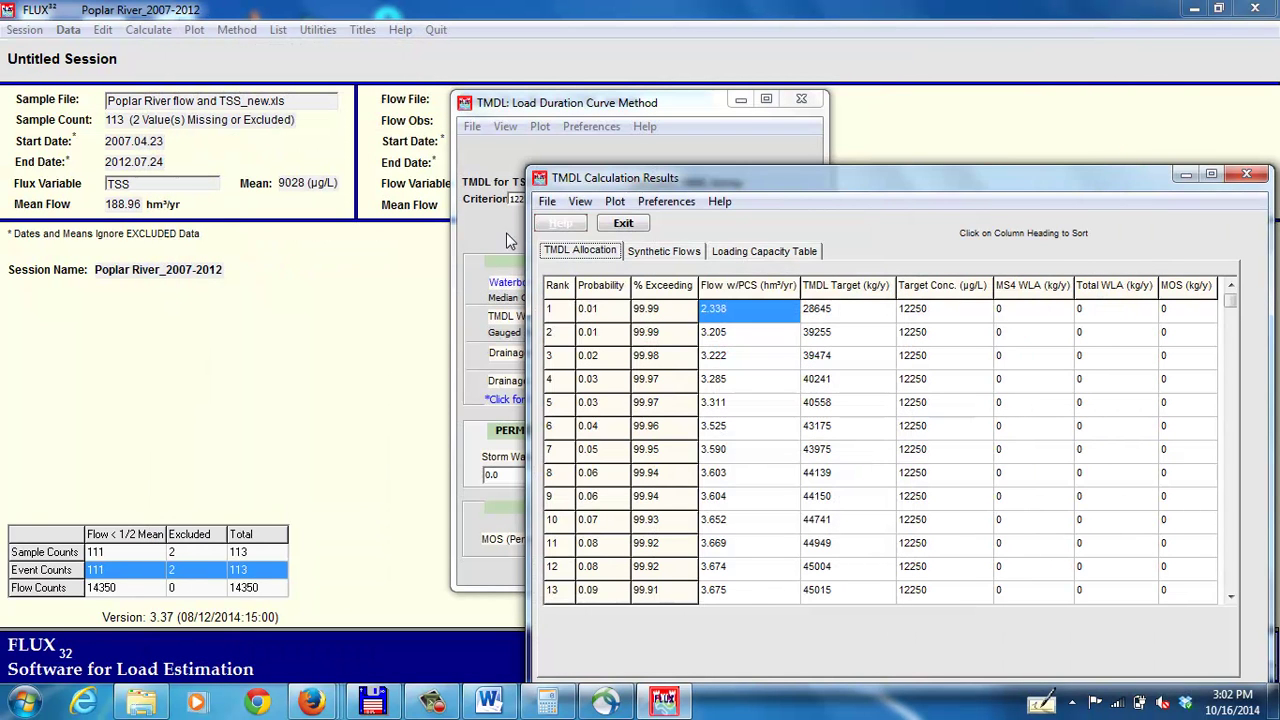
Close the TMDL windows and switch the load estimation method to (6) C/Q Reg3(daily)
click(1249, 179)
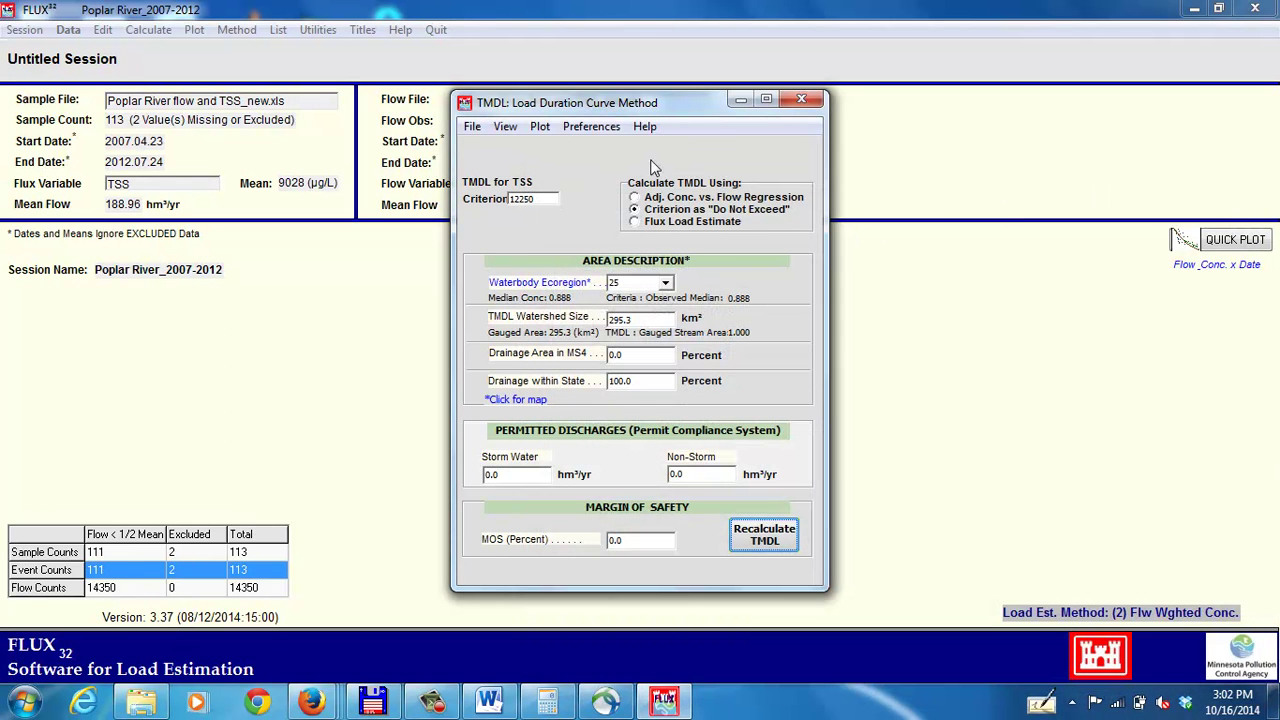
click(192, 30)
click(240, 30)
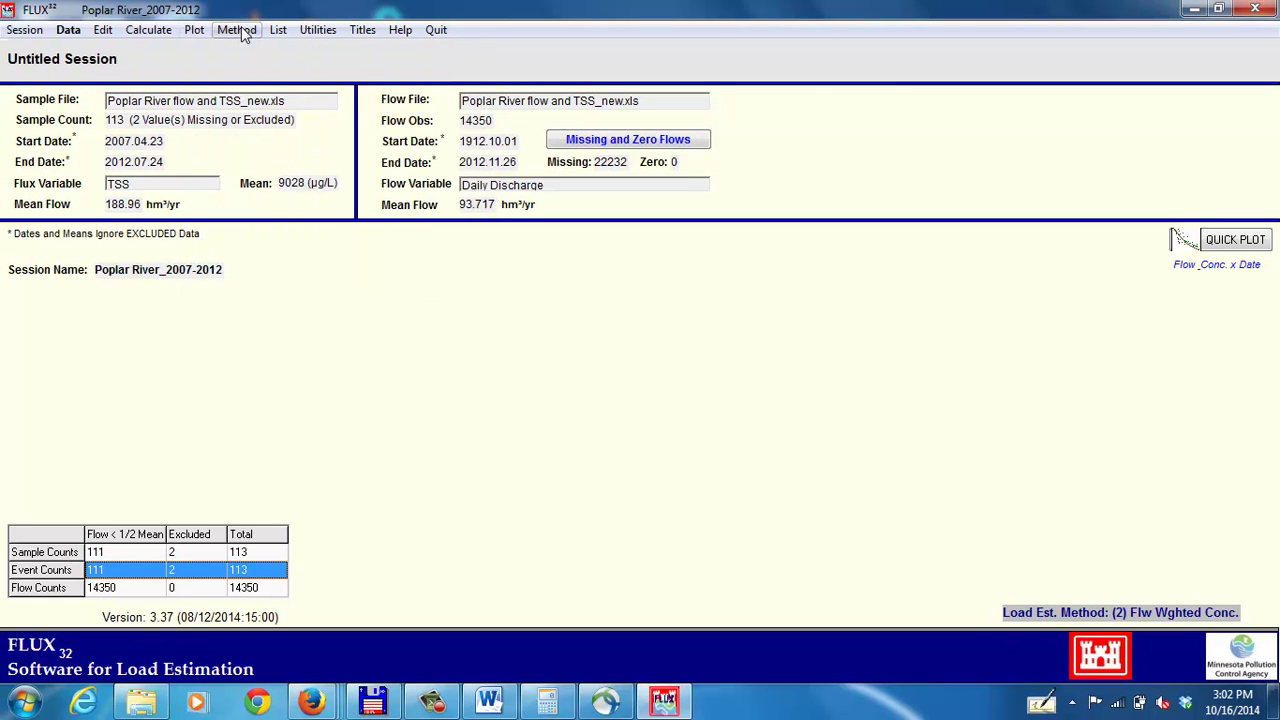
click(240, 30)
click(270, 152)
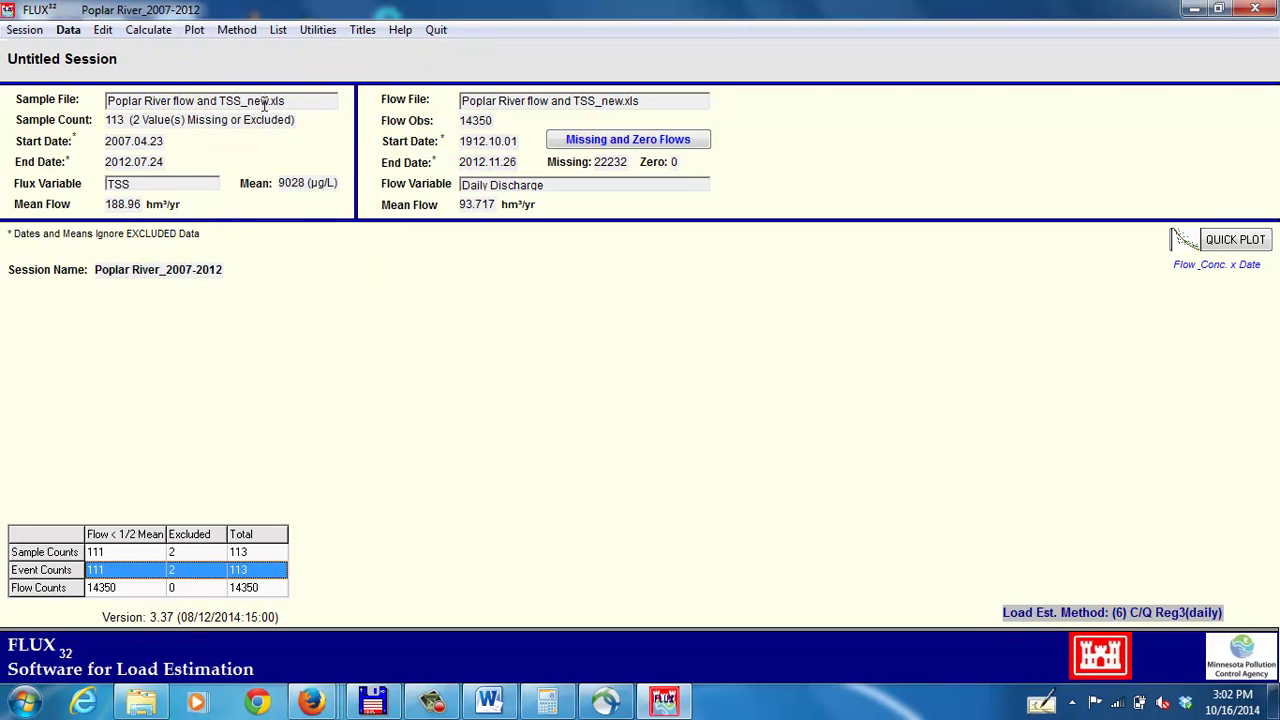
Recalculate the TMDL with the load duration approach, keeping the 295.3 km² TMDL drainage area and TSS as the constituent
click(194, 30)
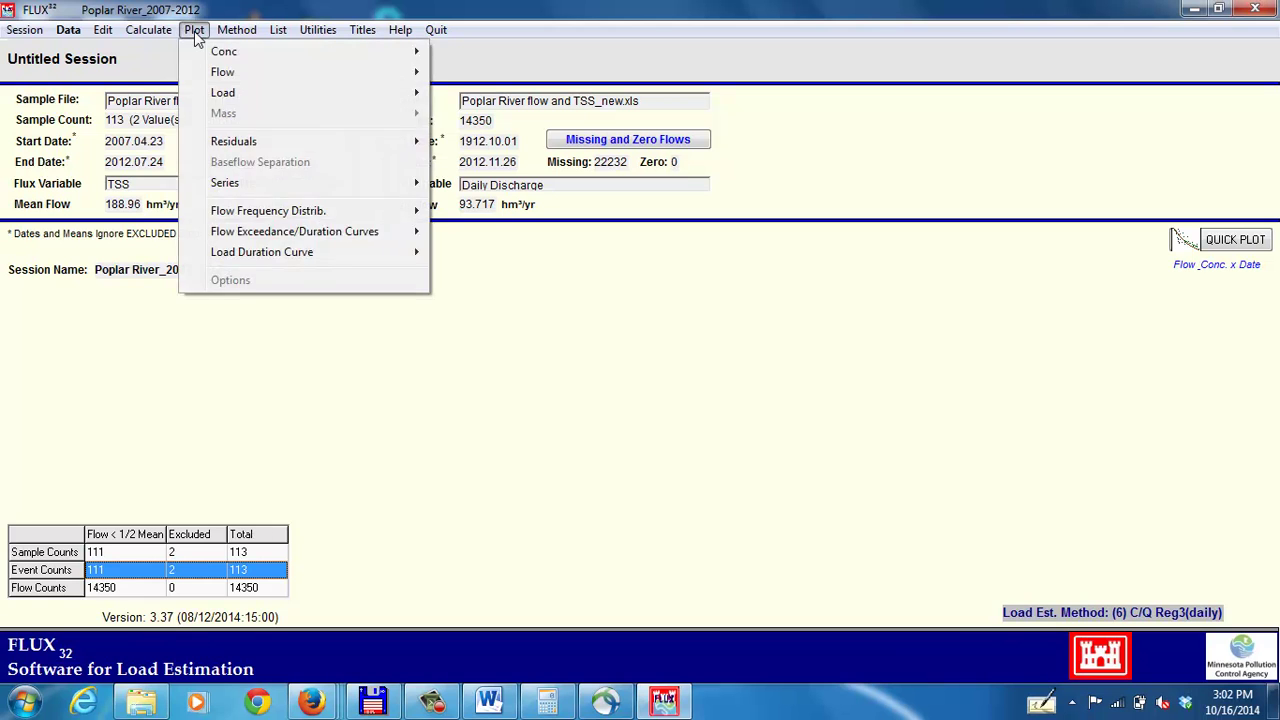
mouse_move(150, 32)
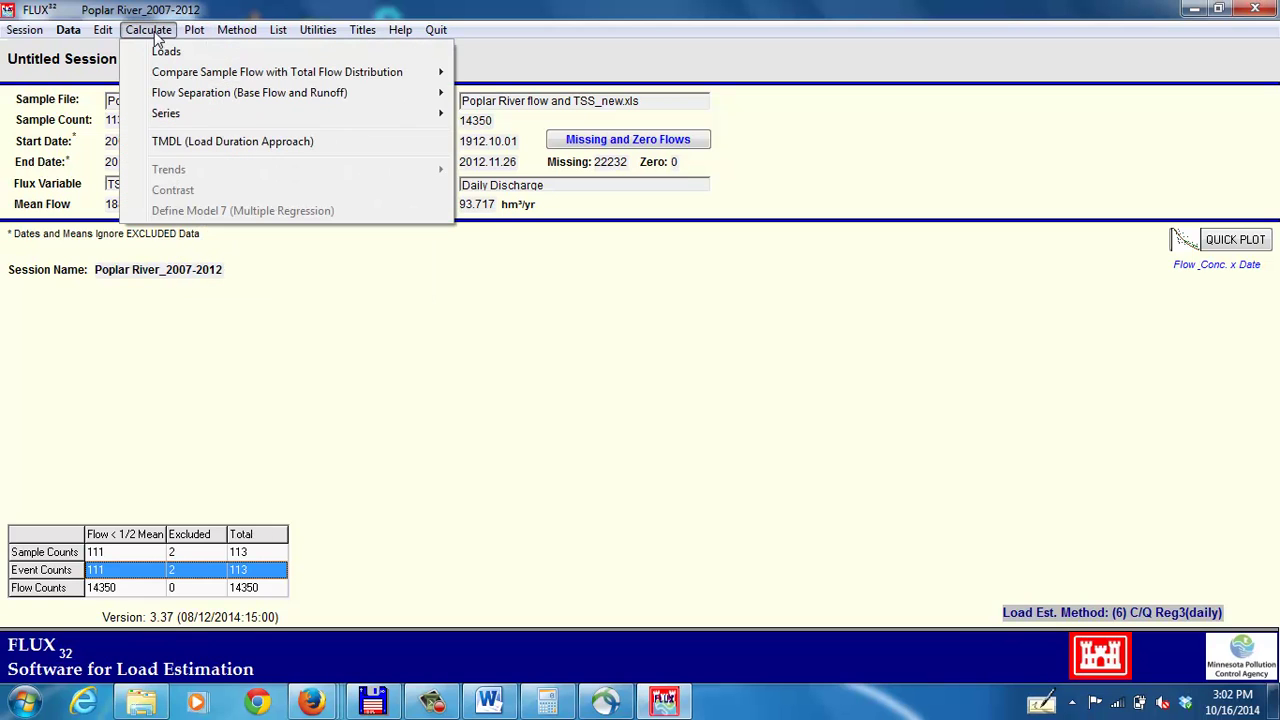
click(176, 143)
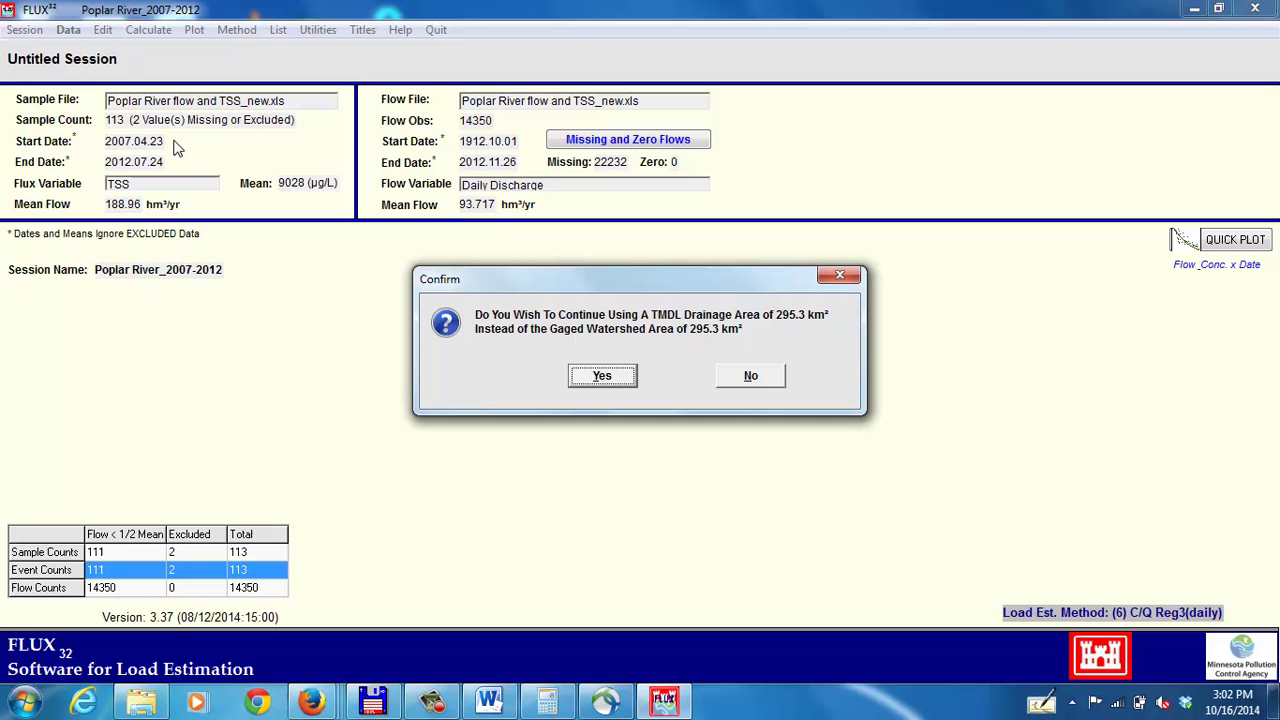
click(601, 377)
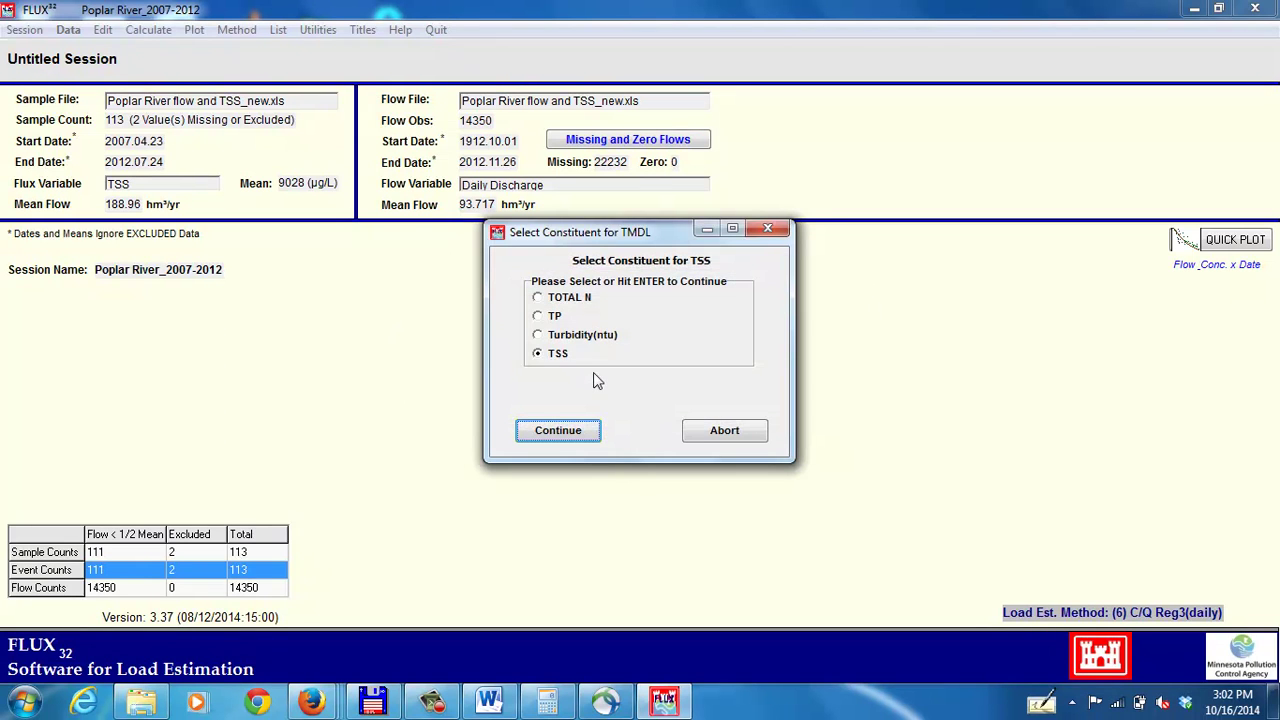
click(568, 432)
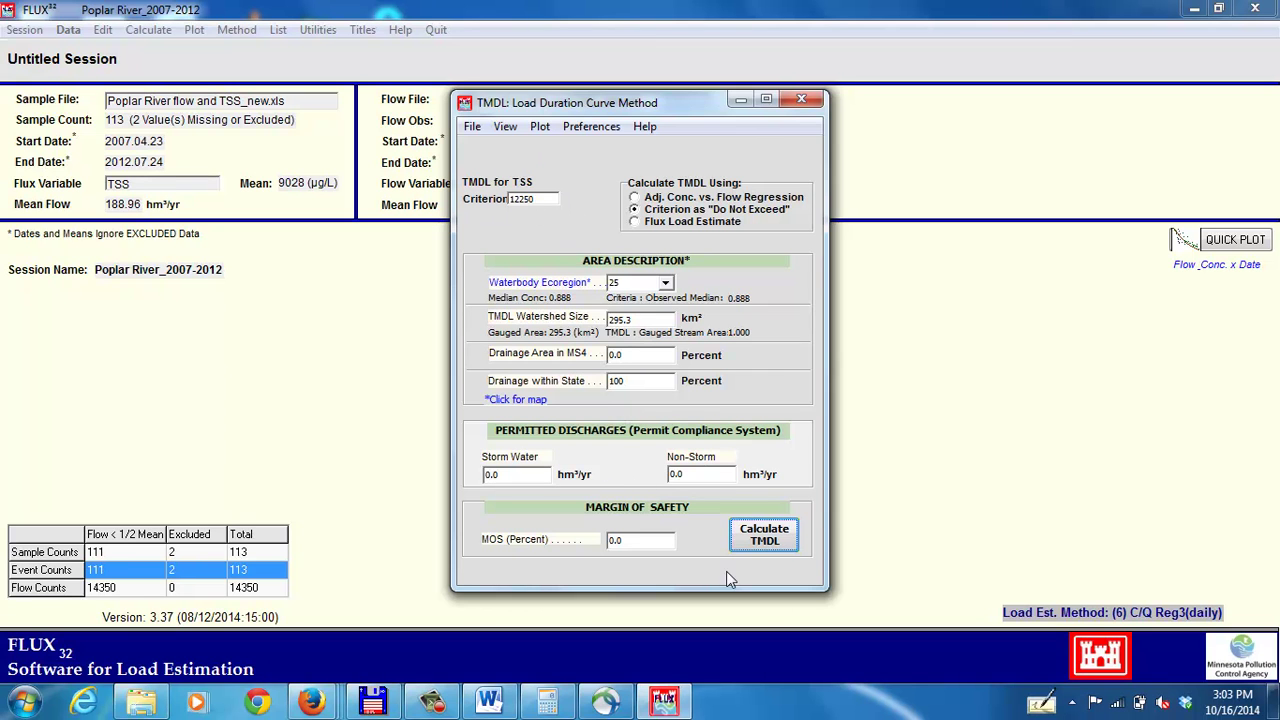
click(772, 538)
click(773, 538)
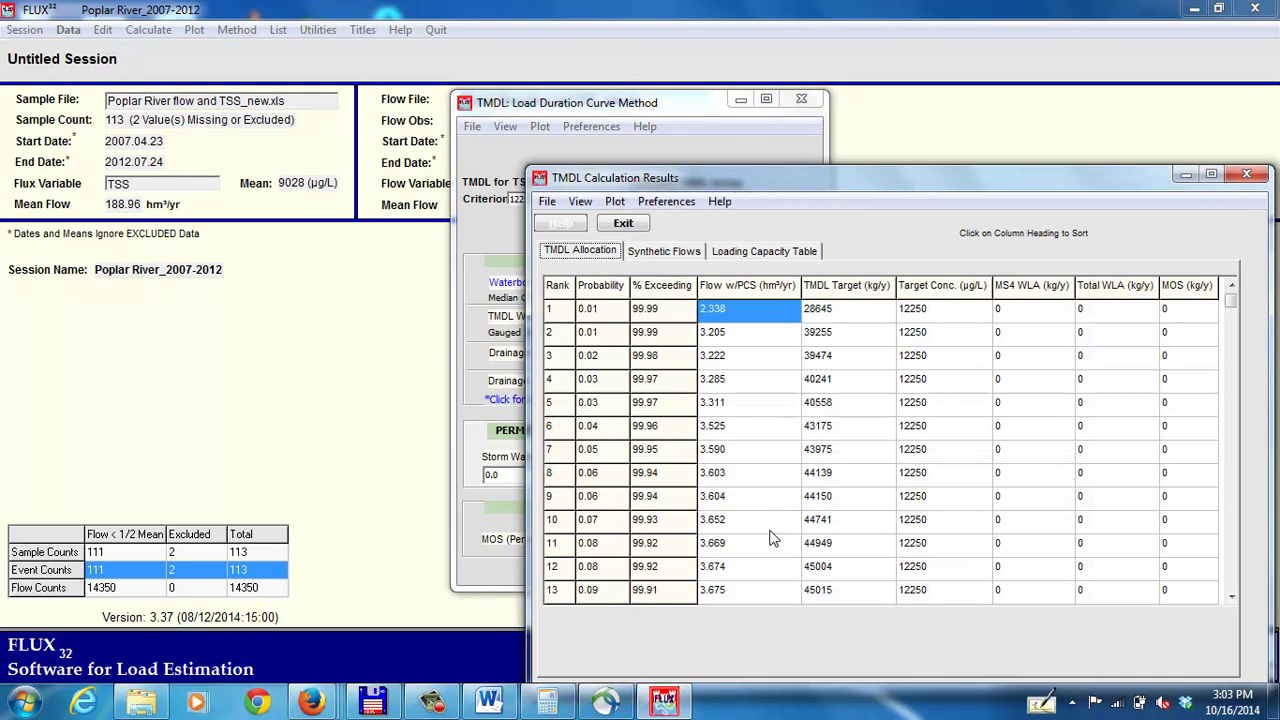
Plot the load duration curve for the C/Q Reg3(daily) method, and close the plot and TMDL windows without remembering the plot settings
click(618, 202)
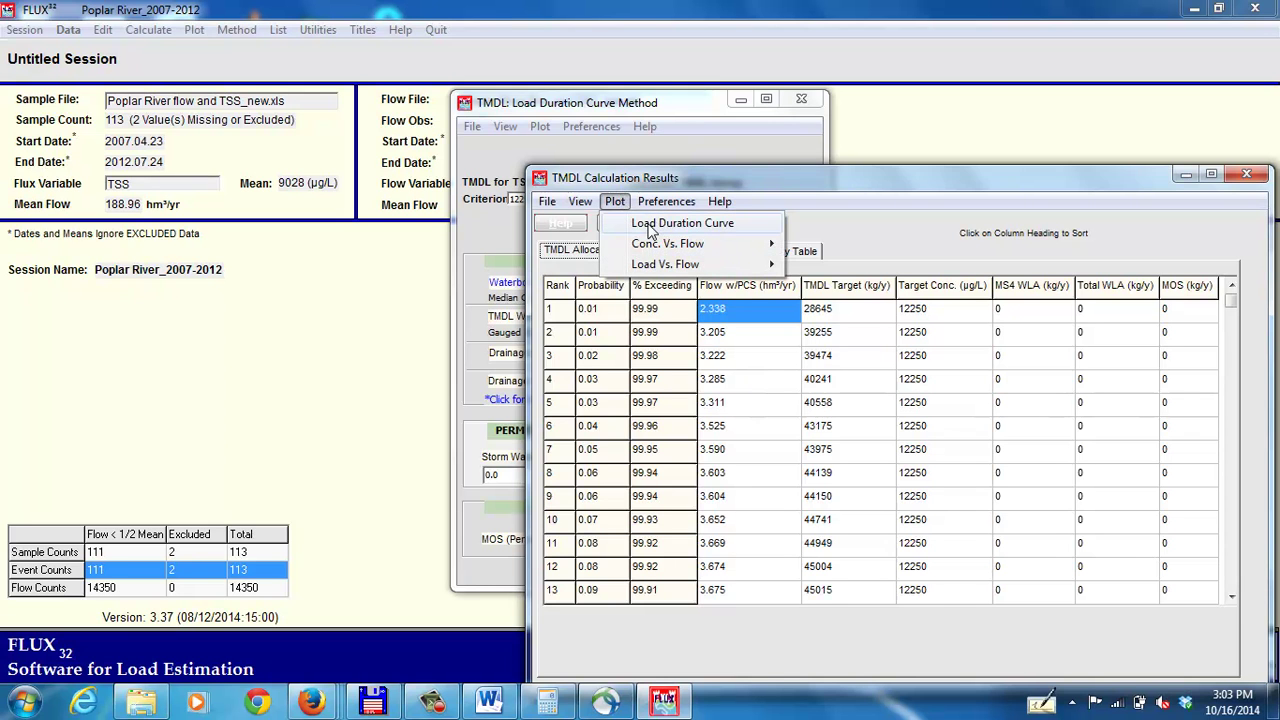
click(651, 226)
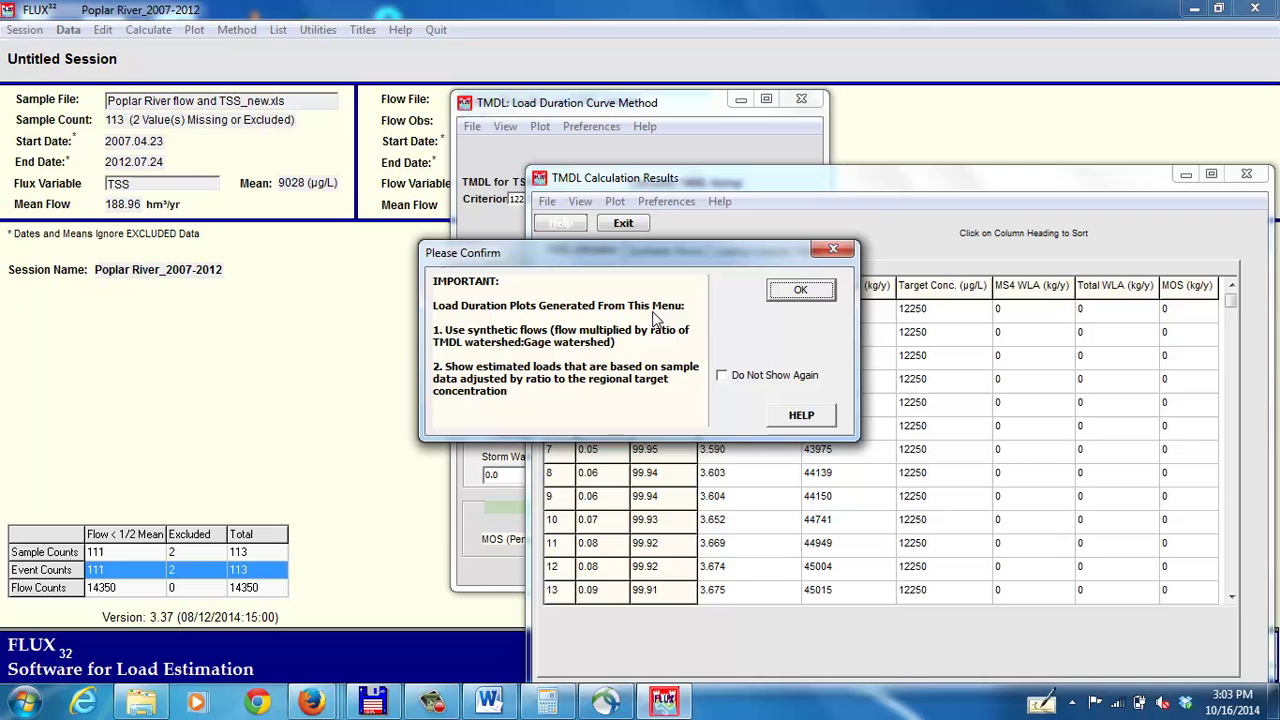
click(802, 298)
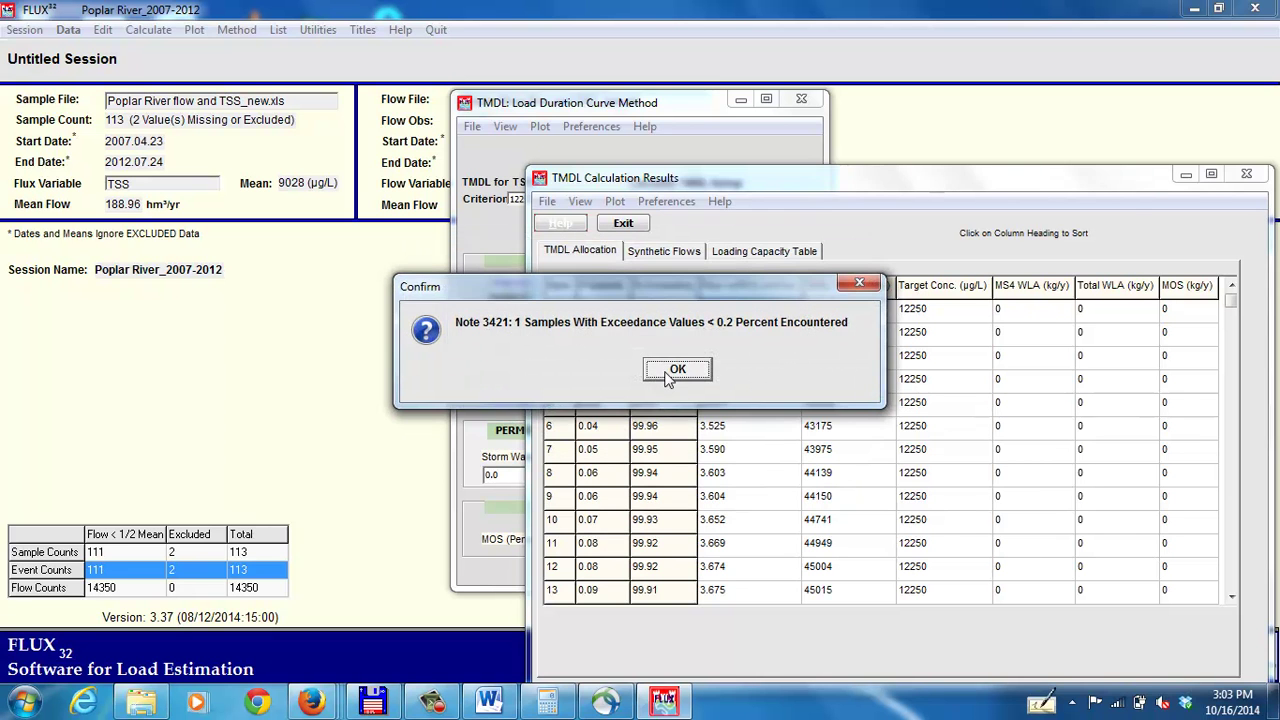
click(668, 369)
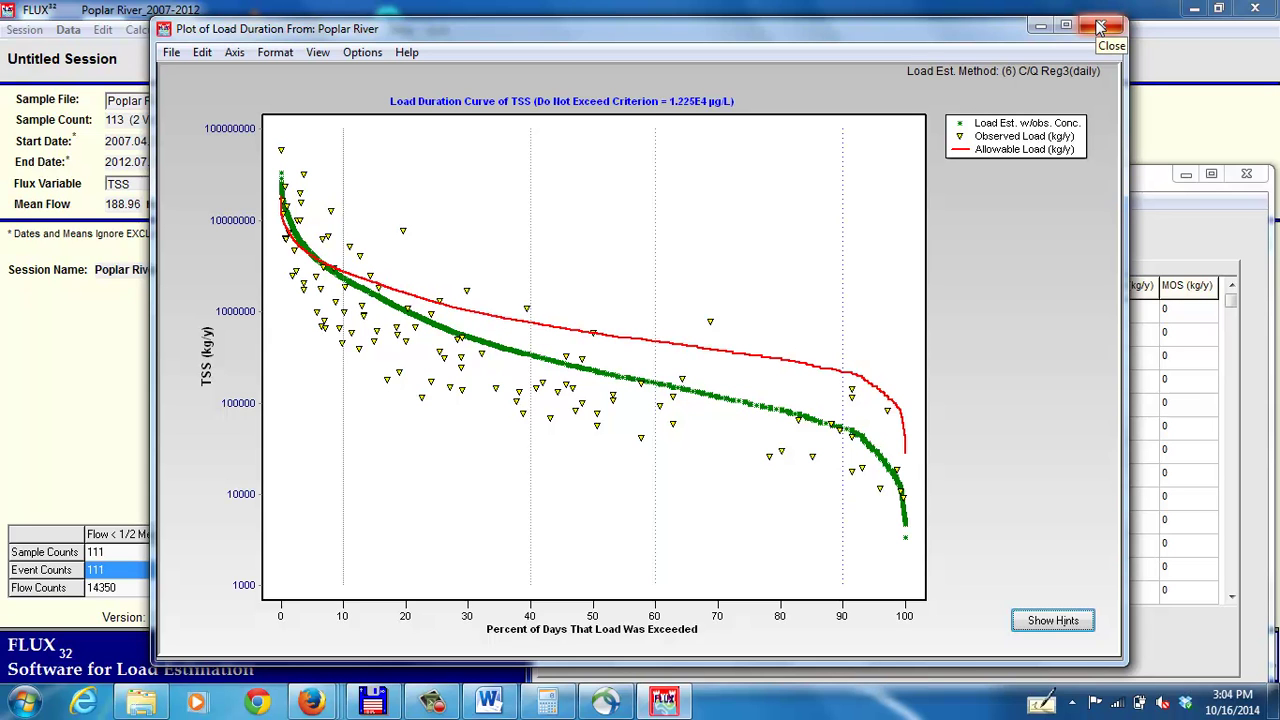
click(1101, 26)
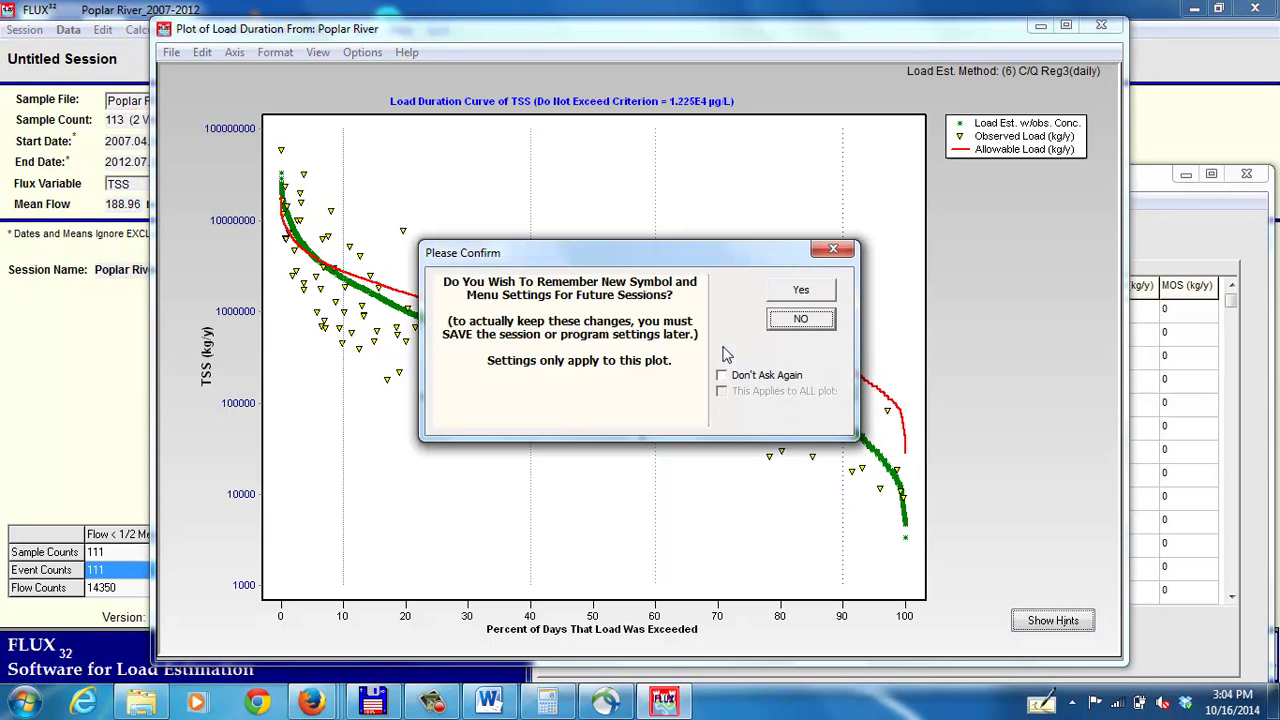
click(800, 319)
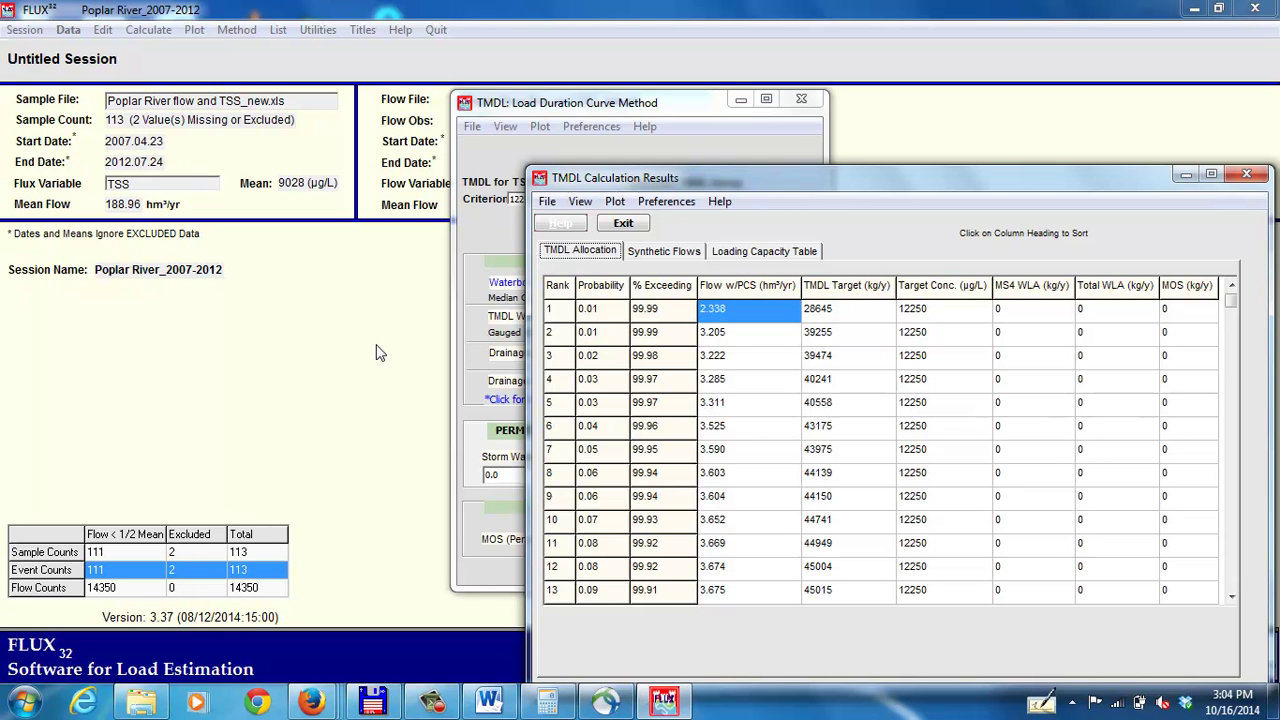
click(624, 224)
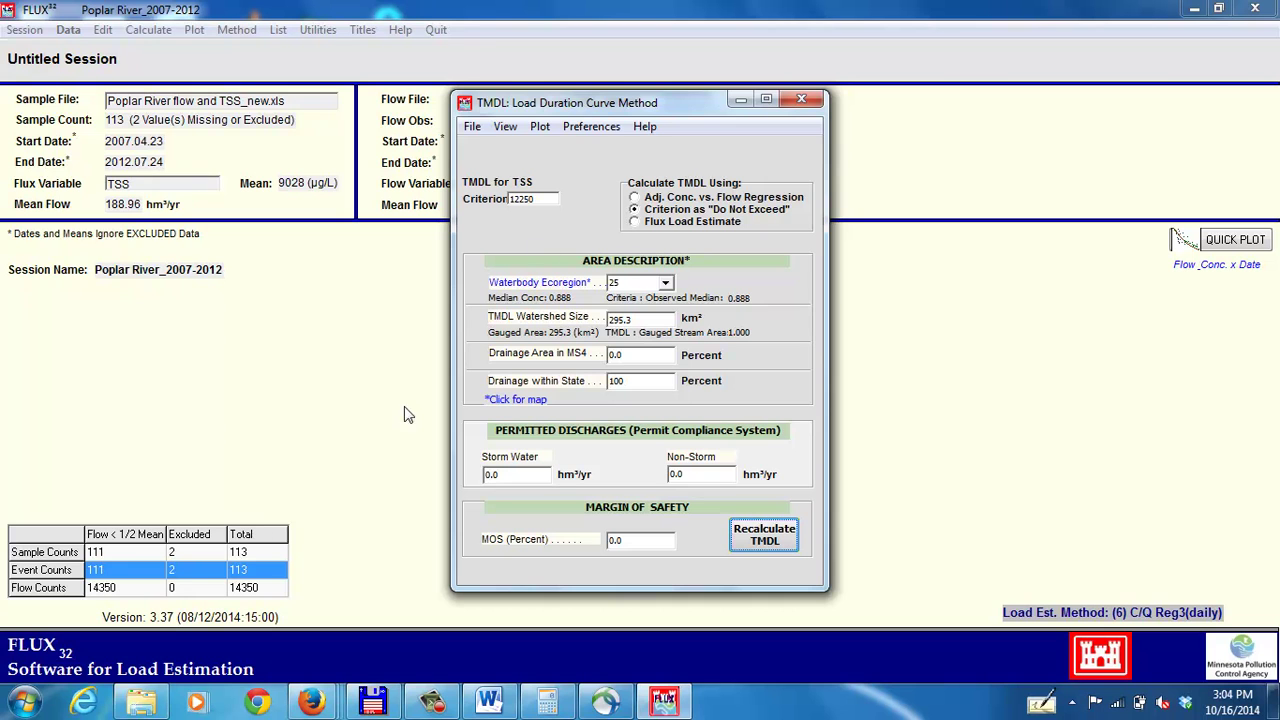
click(799, 100)
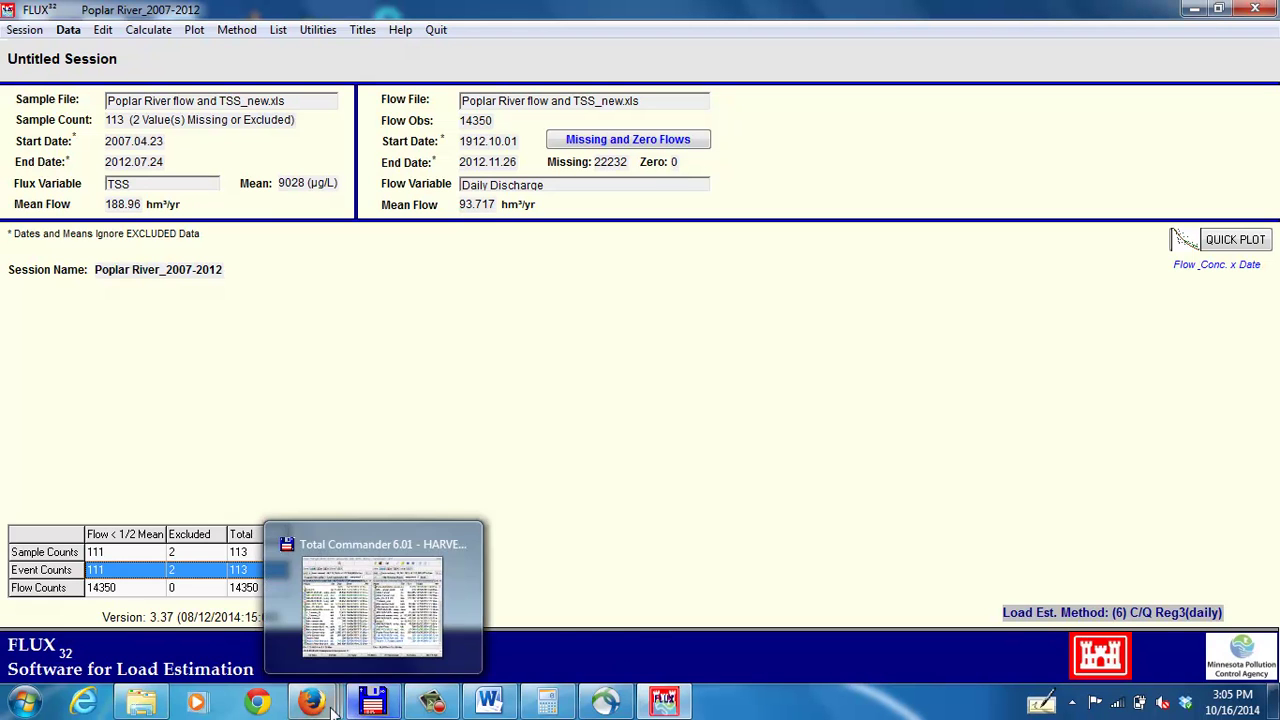
Examine the ecoregion criteria in the Region_7_Targets_new text file from Downloads, keeping the current Windows color scheme without further prompts
click(141, 700)
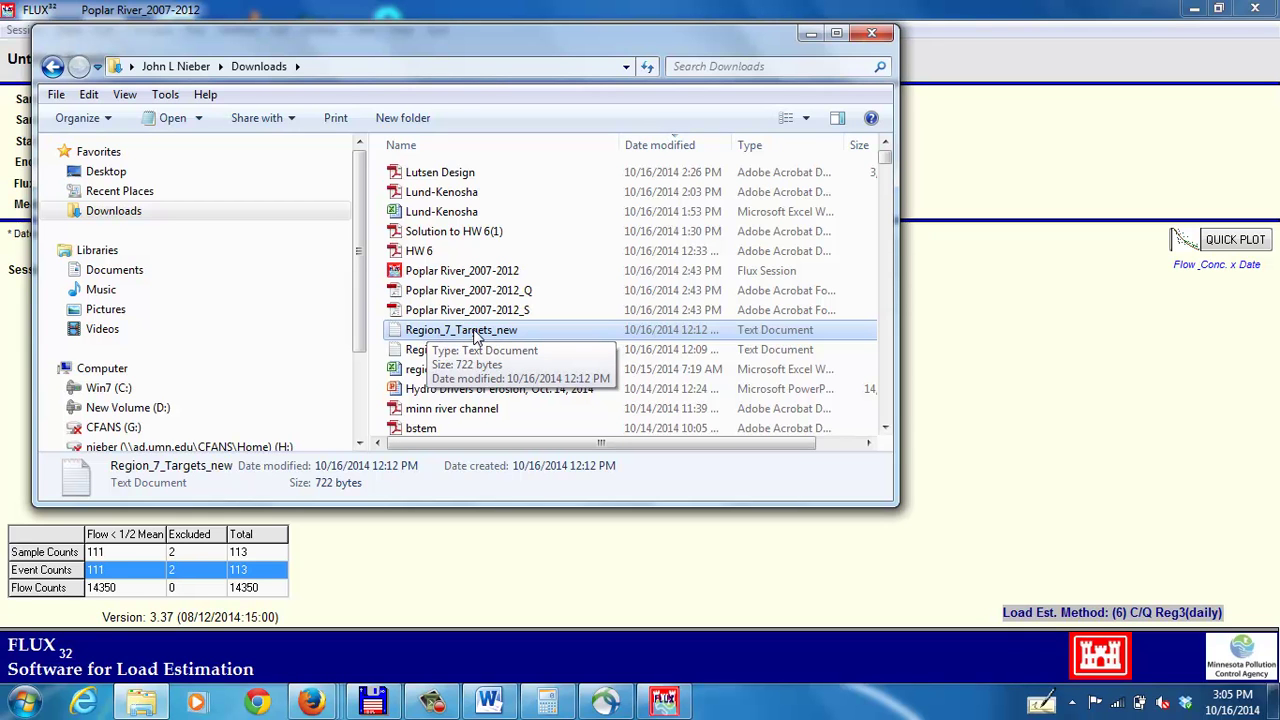
click(474, 334)
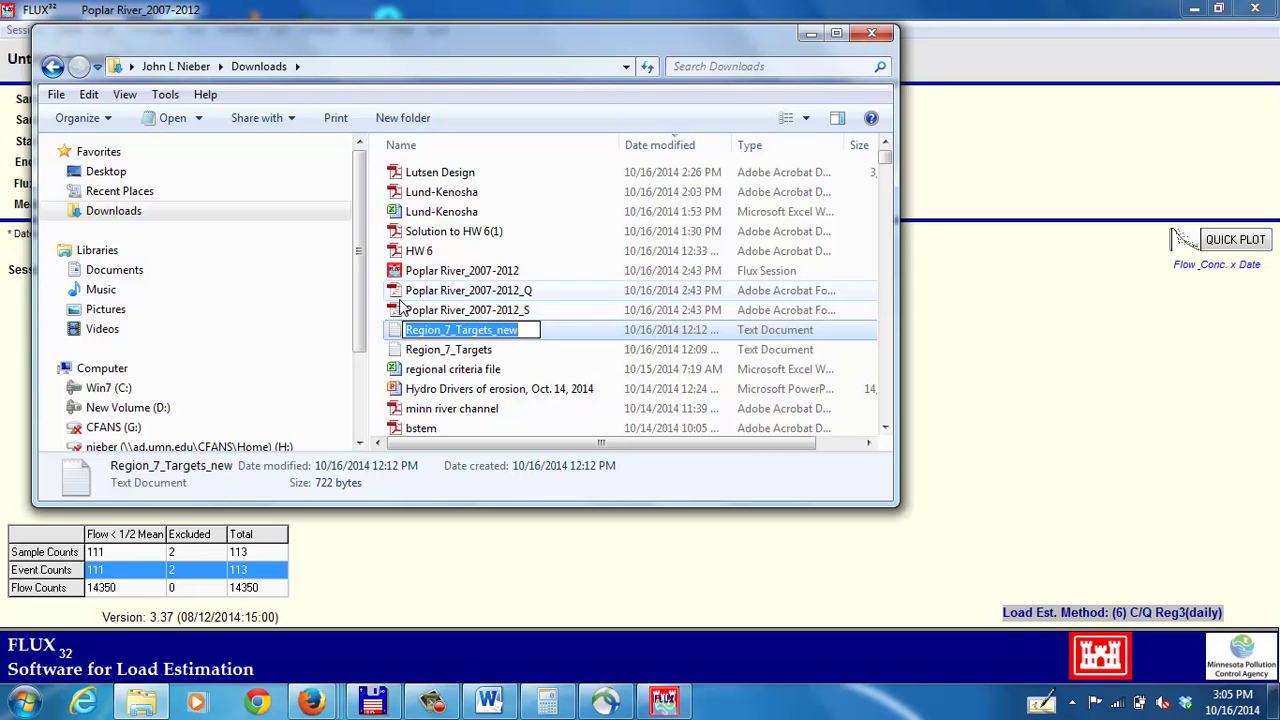
click(397, 333)
right_click(397, 333)
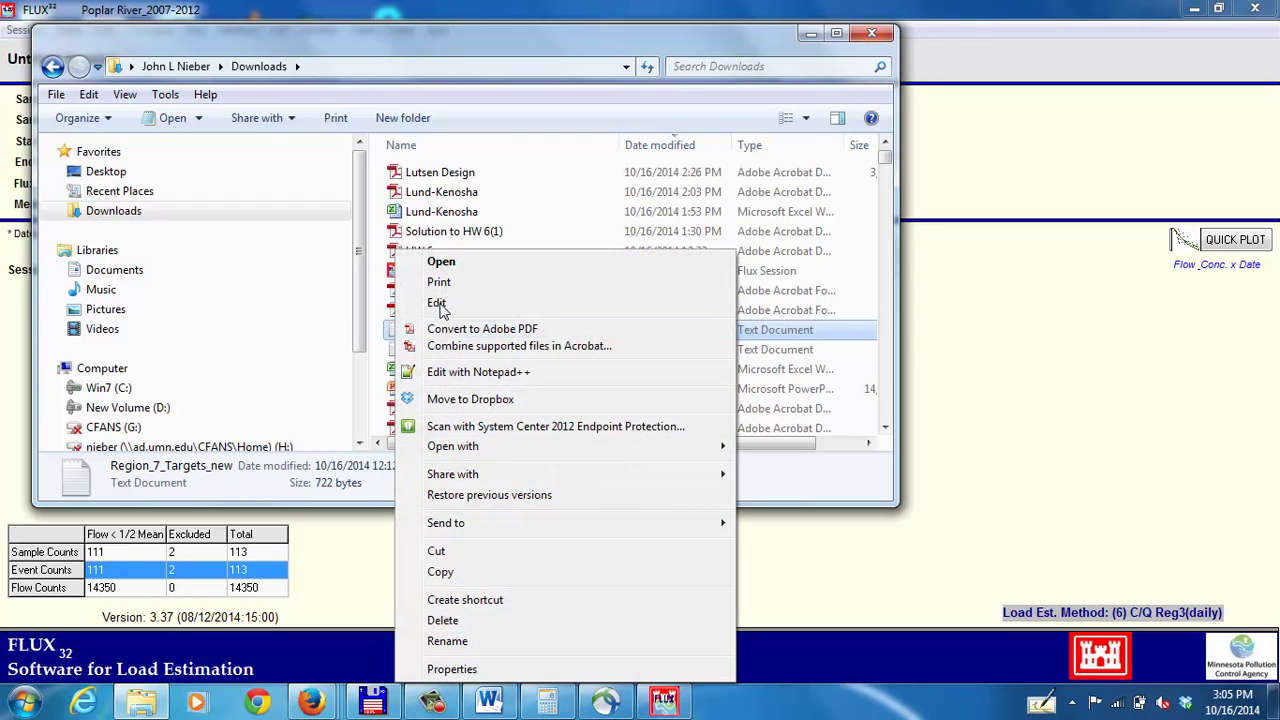
click(444, 262)
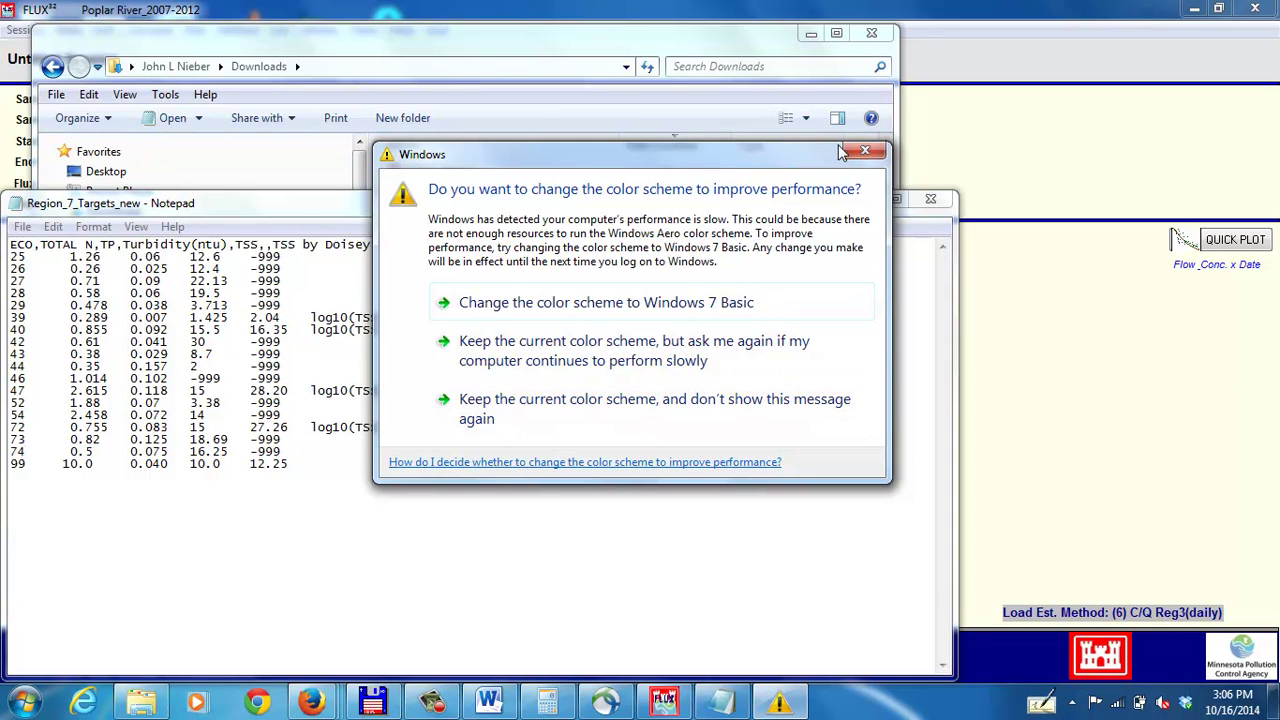
click(620, 403)
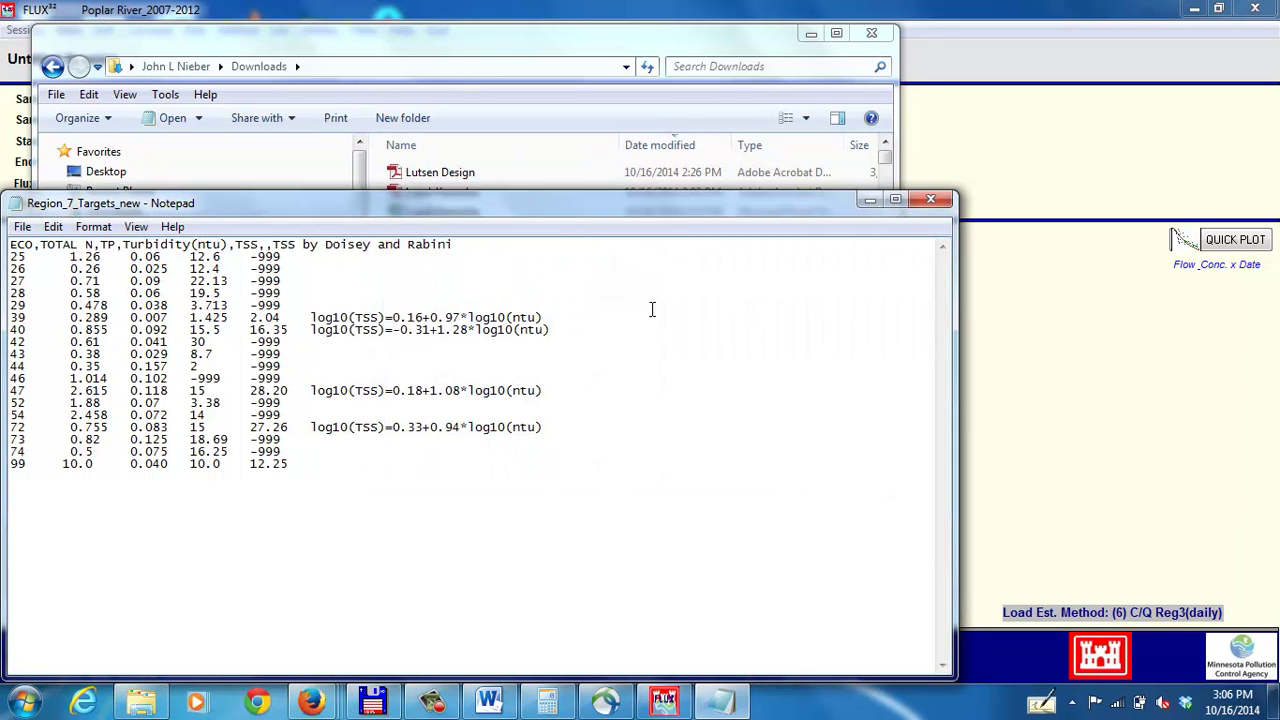
click(932, 201)
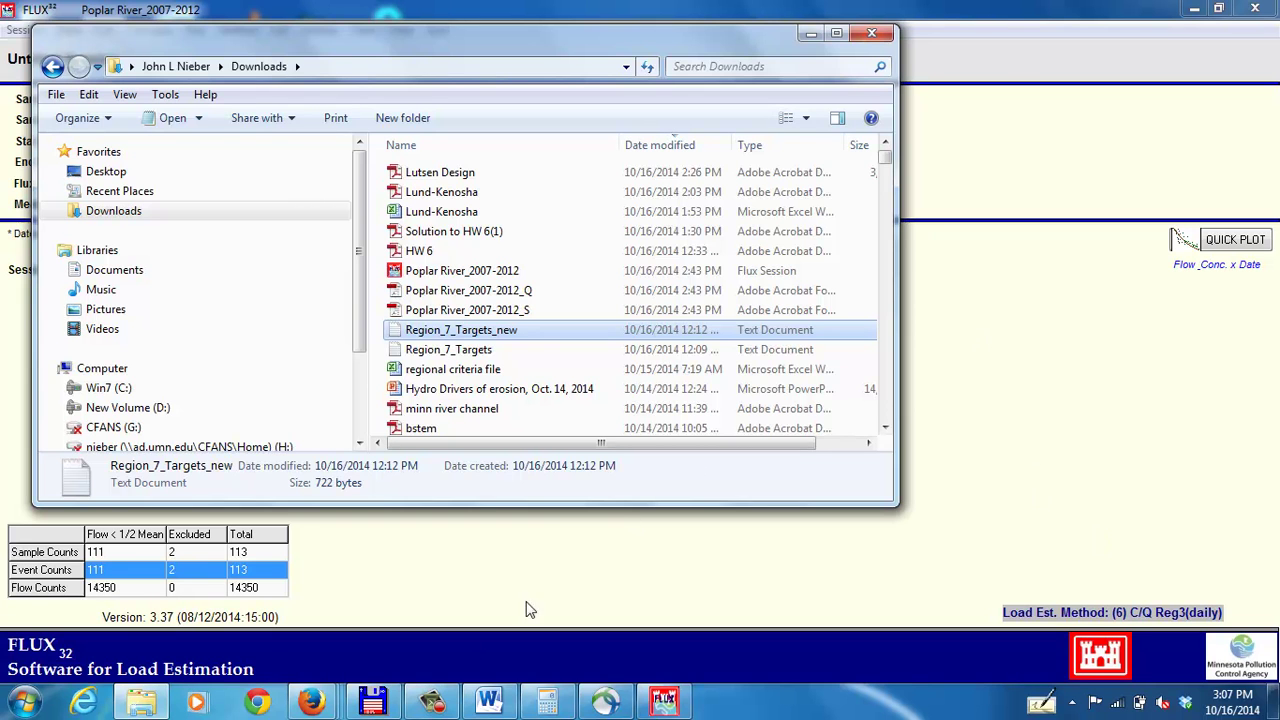
click(431, 700)
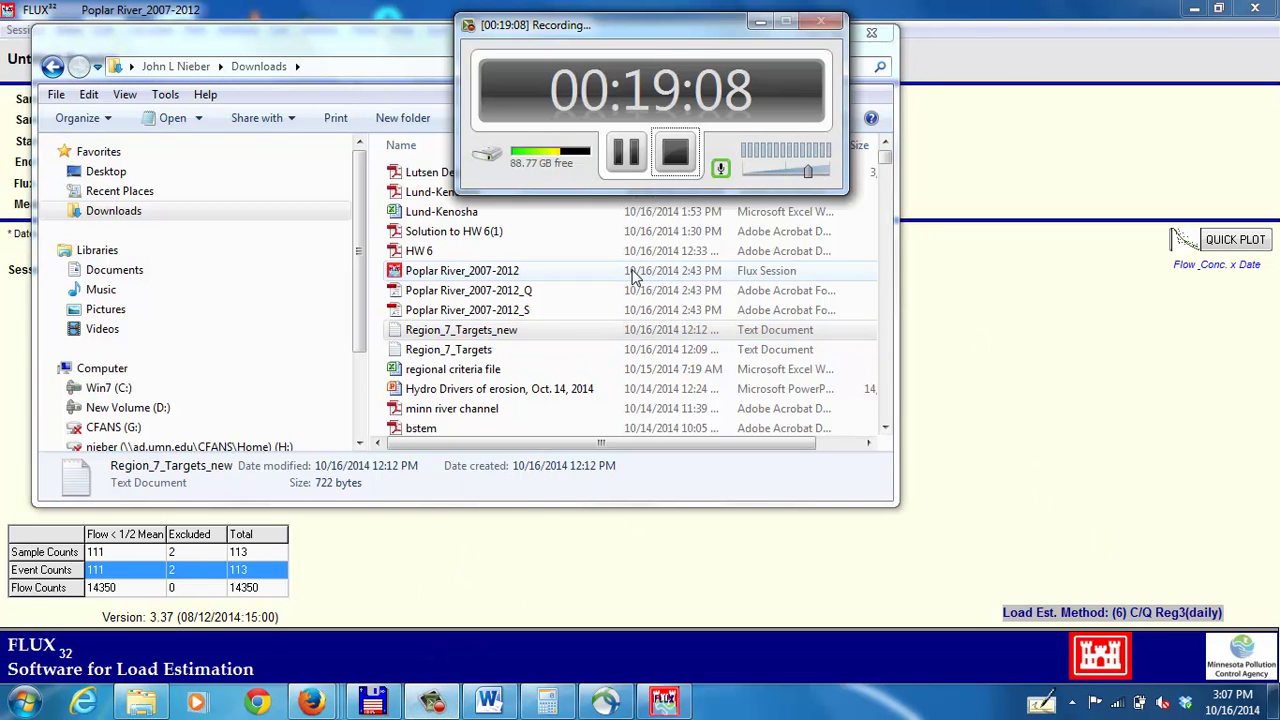